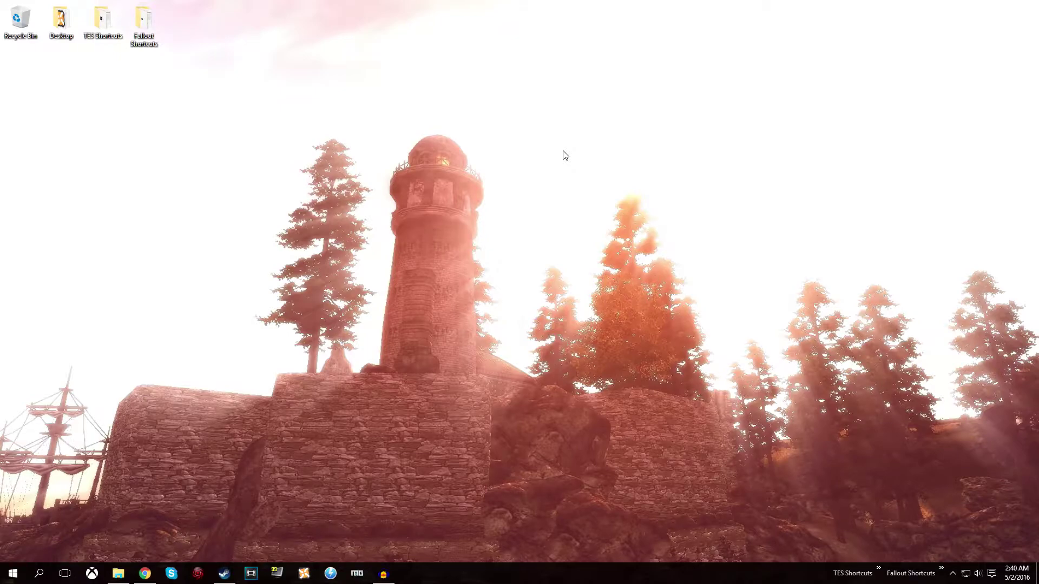
- Check the contents of the MusicTest.esp folder inside Fallout 4's Data\Music folder in File Explorer
left_click(118, 573)
scroll(254, 288, "up", 7)
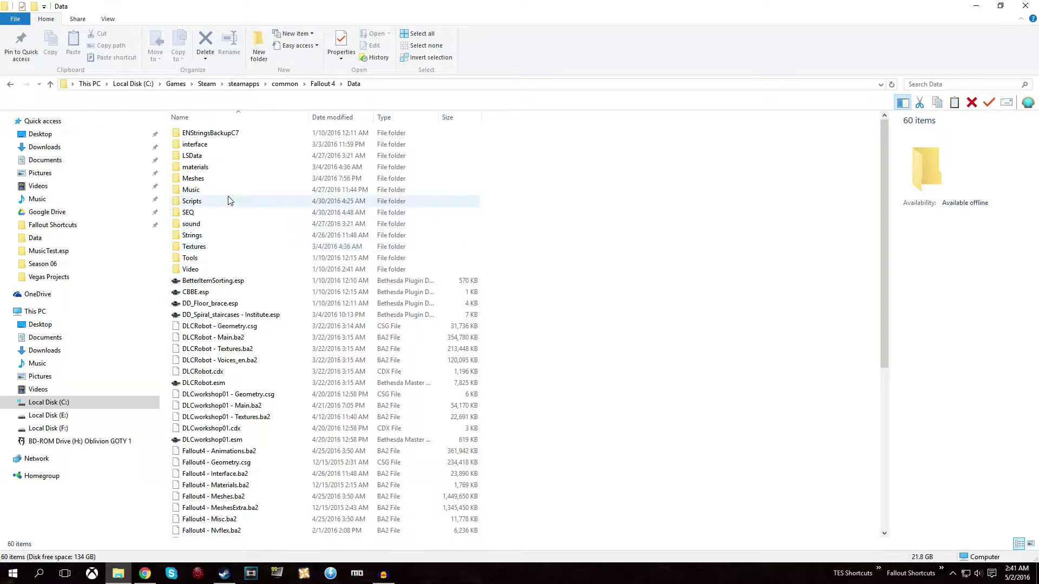
double_click(205, 191)
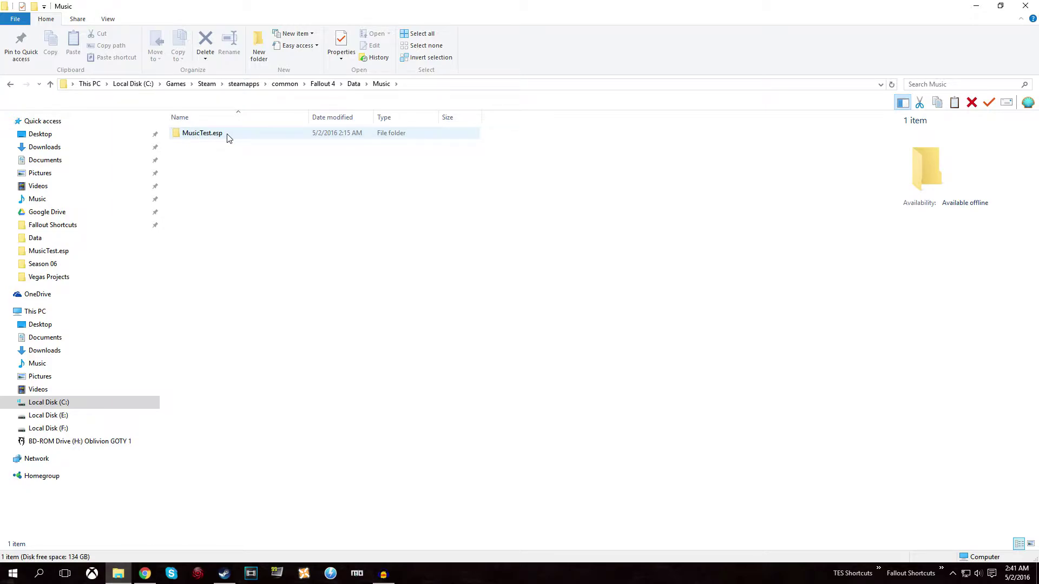
double_click(206, 133)
left_click(976, 6)
- Launch the Creation Kit and mark the Fallout4.esm master file for loading
left_click(941, 572)
left_click(952, 558)
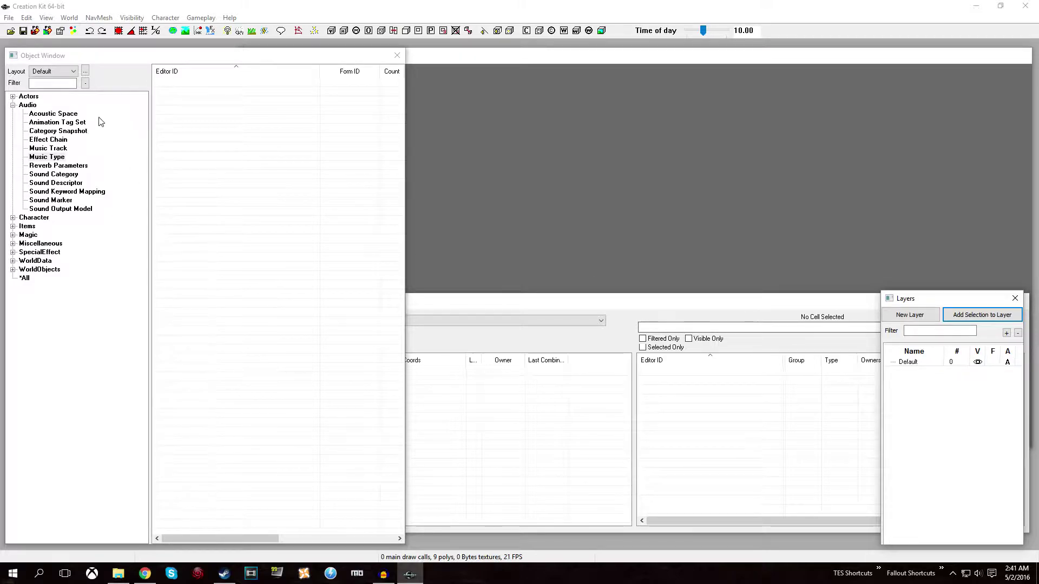
left_click(8, 17)
left_click(22, 26)
double_click(383, 174)
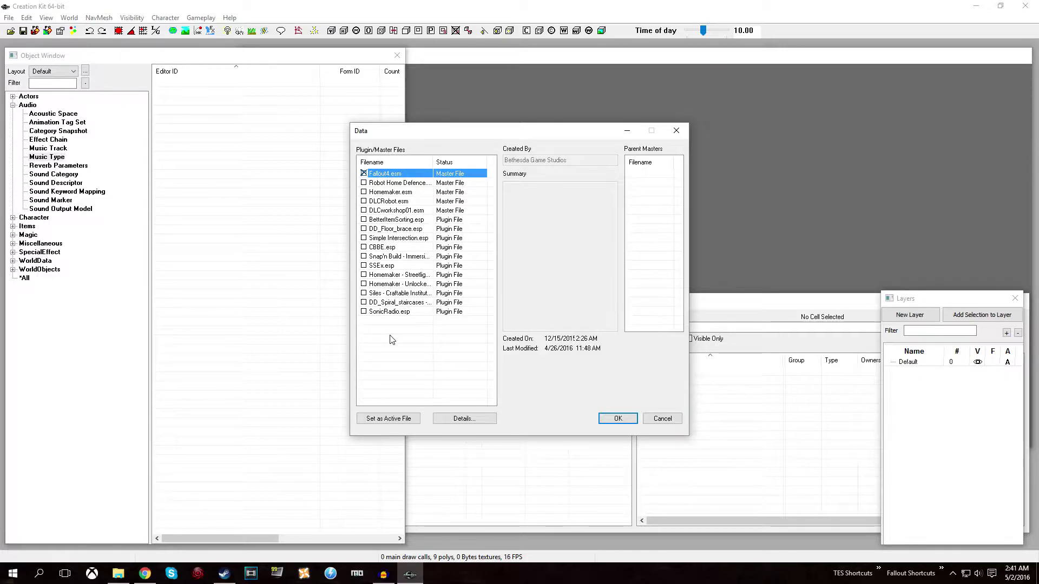
double_click(389, 312)
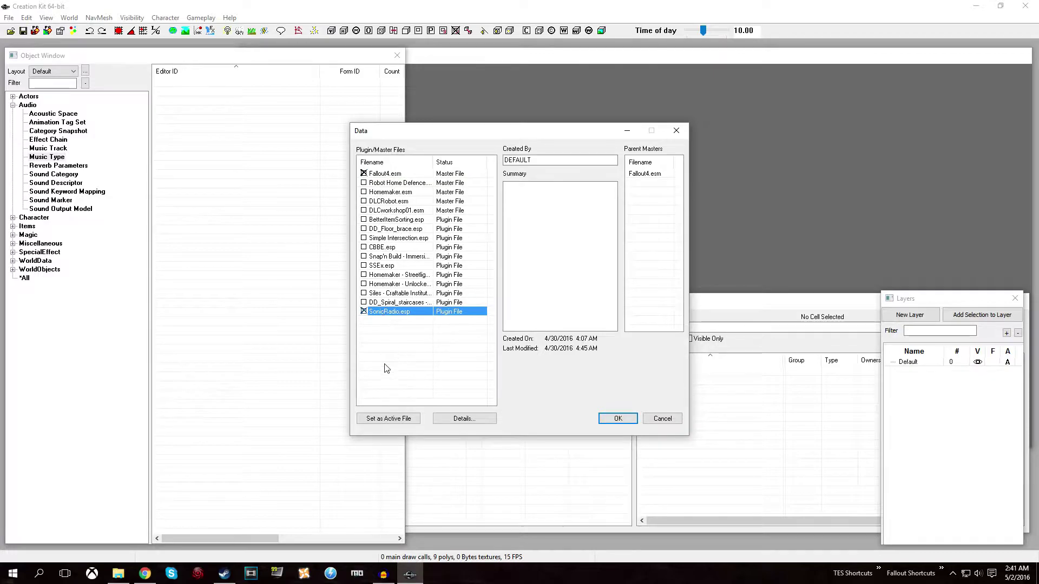
left_click(390, 421)
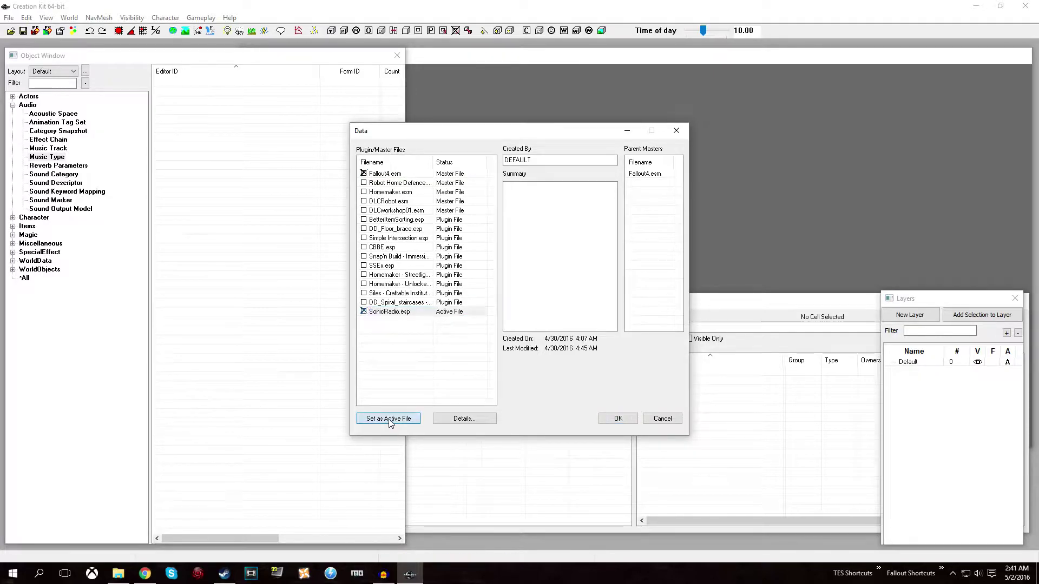
double_click(373, 314)
left_click(385, 362)
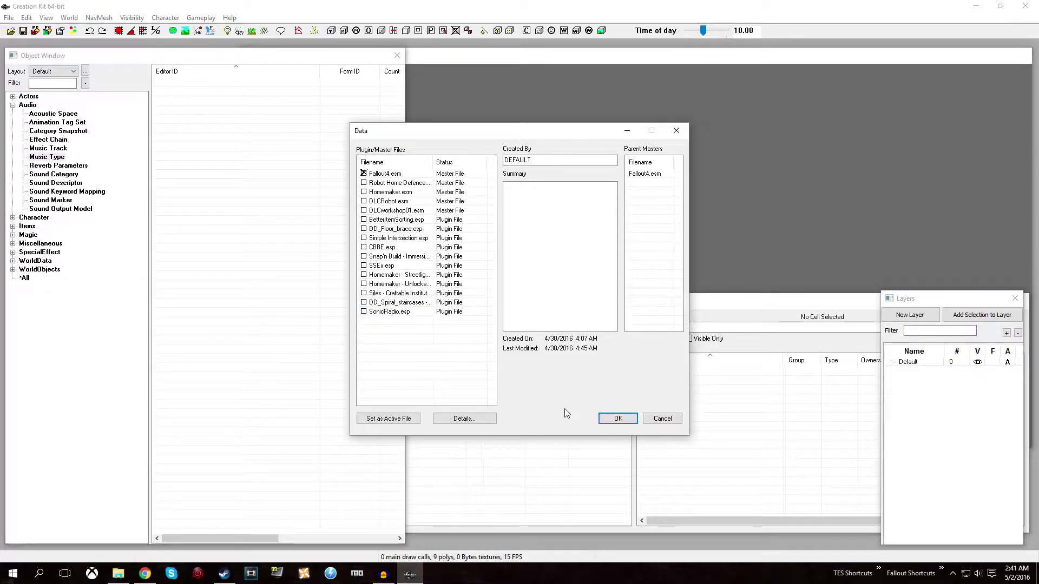
- Load the marked master file and save a new plugin named MusicTest in the Data folder
left_click(617, 420)
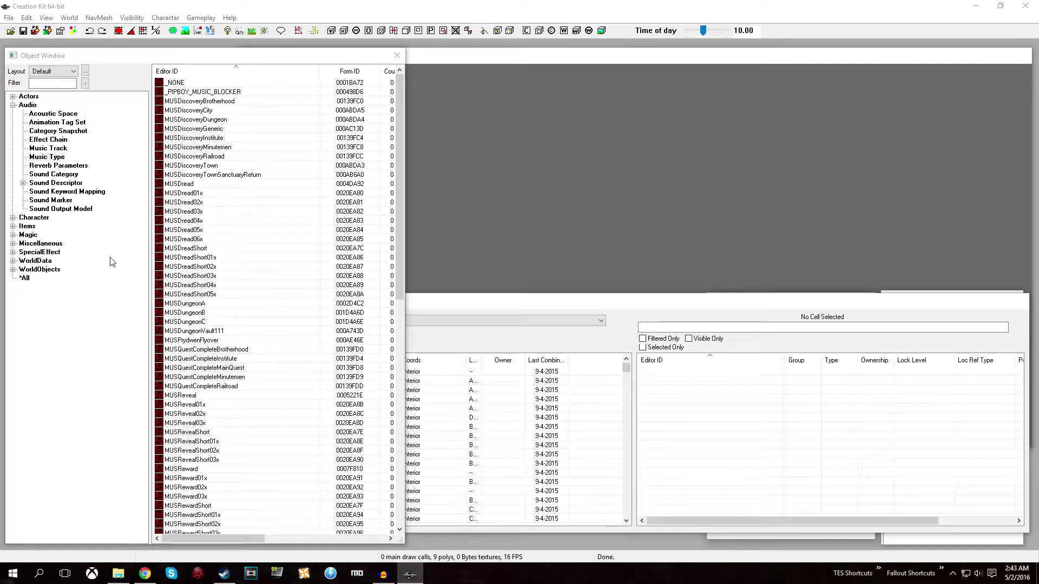
left_click(8, 18)
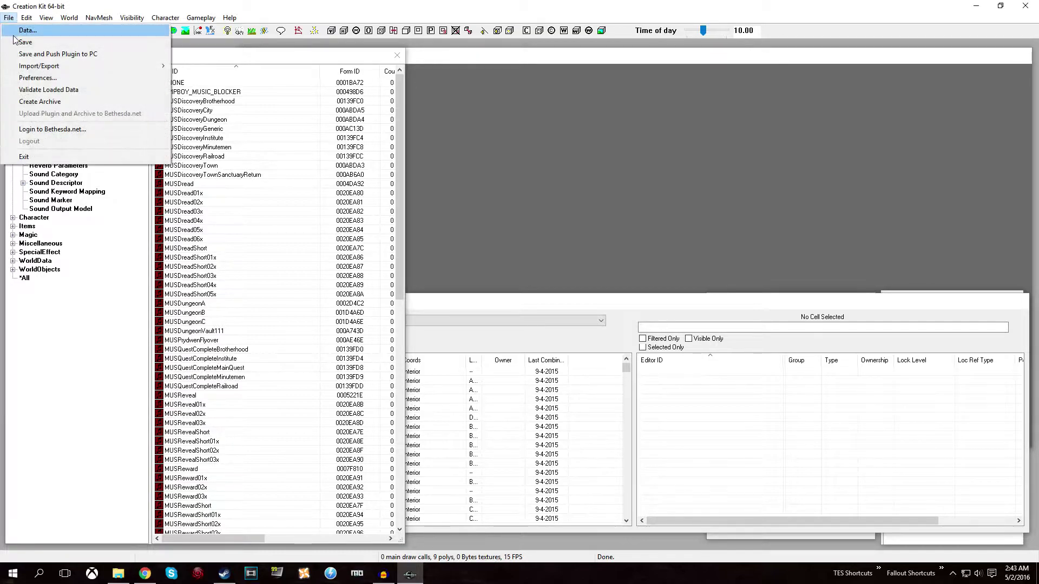
left_click(24, 40)
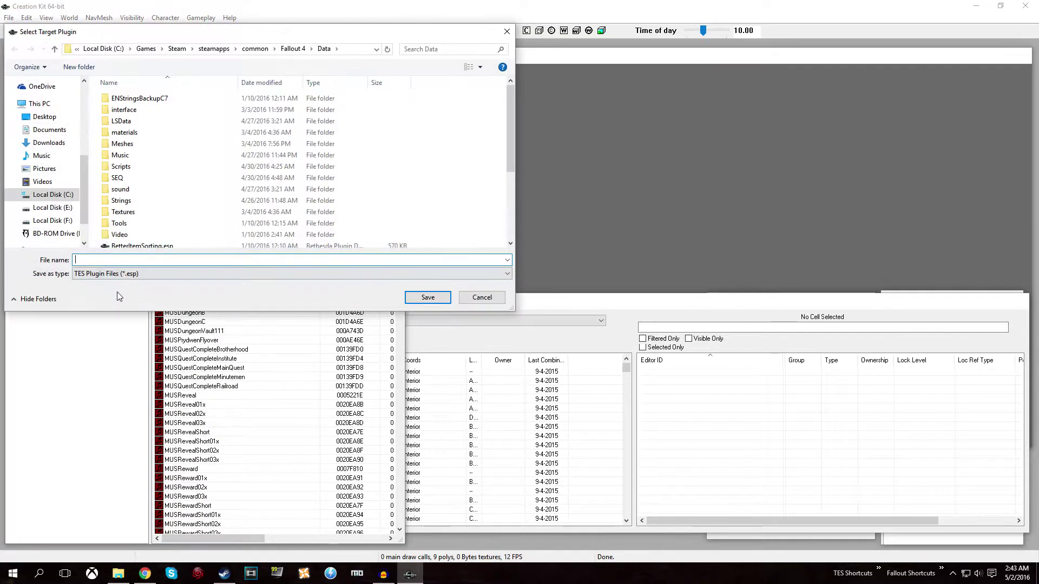
type("MusicTest")
key("Return")
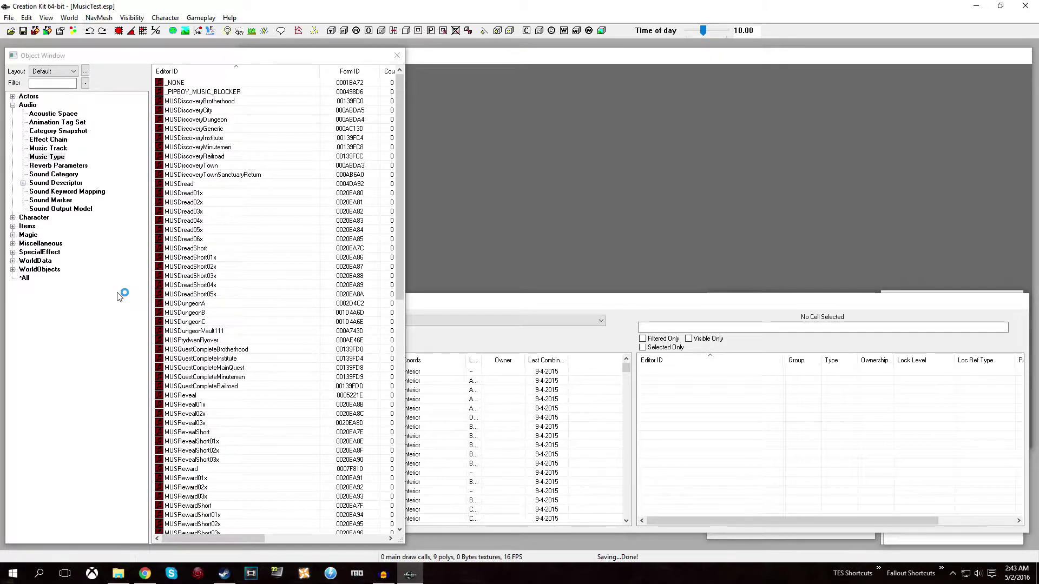
- Create a new audio music track with the ID 00CastlevaniaVampireKiller
left_click(48, 148)
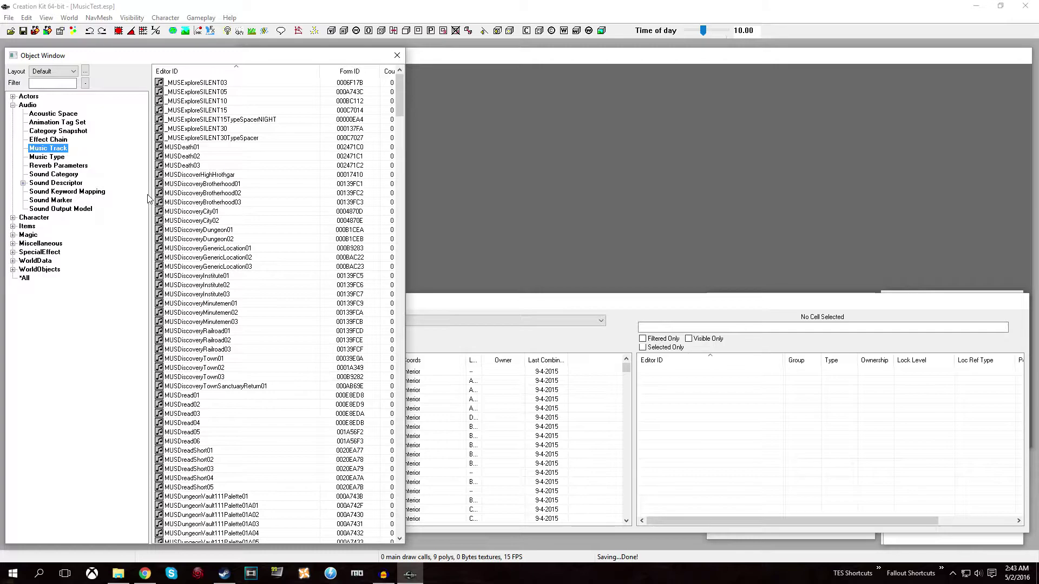
left_click(54, 158)
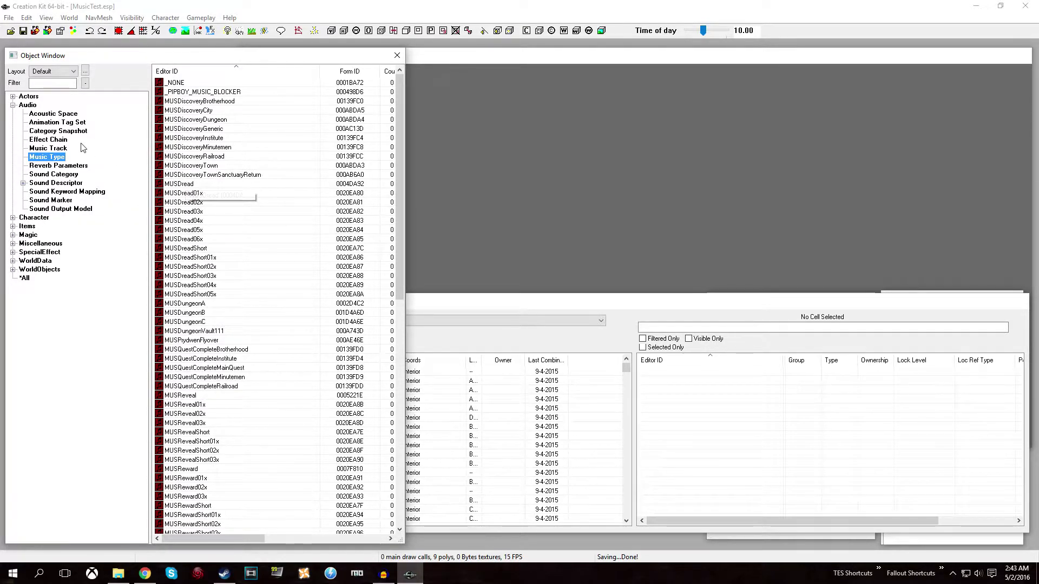
left_click(50, 148)
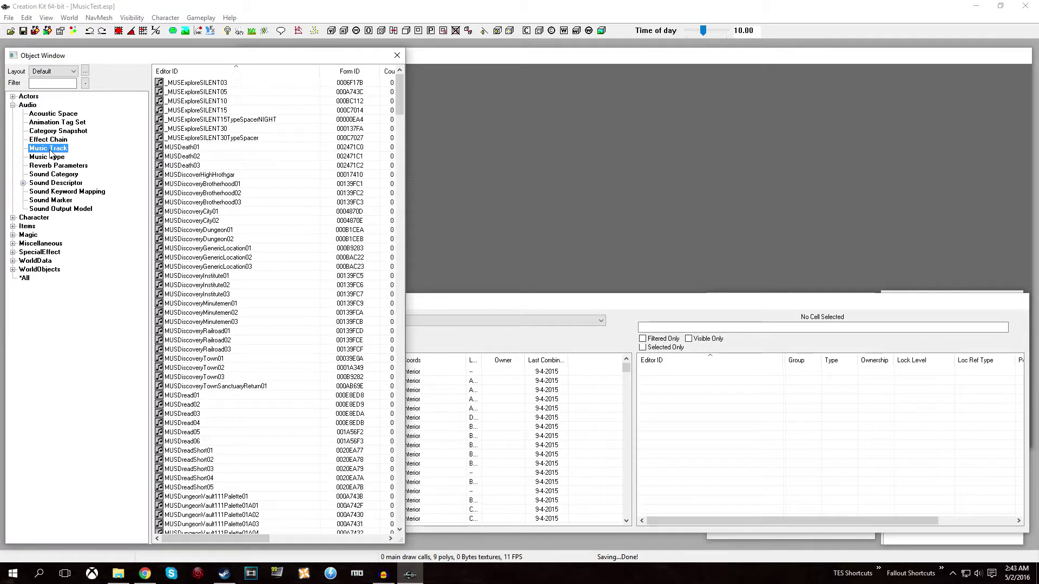
right_click(198, 191)
left_click(202, 197)
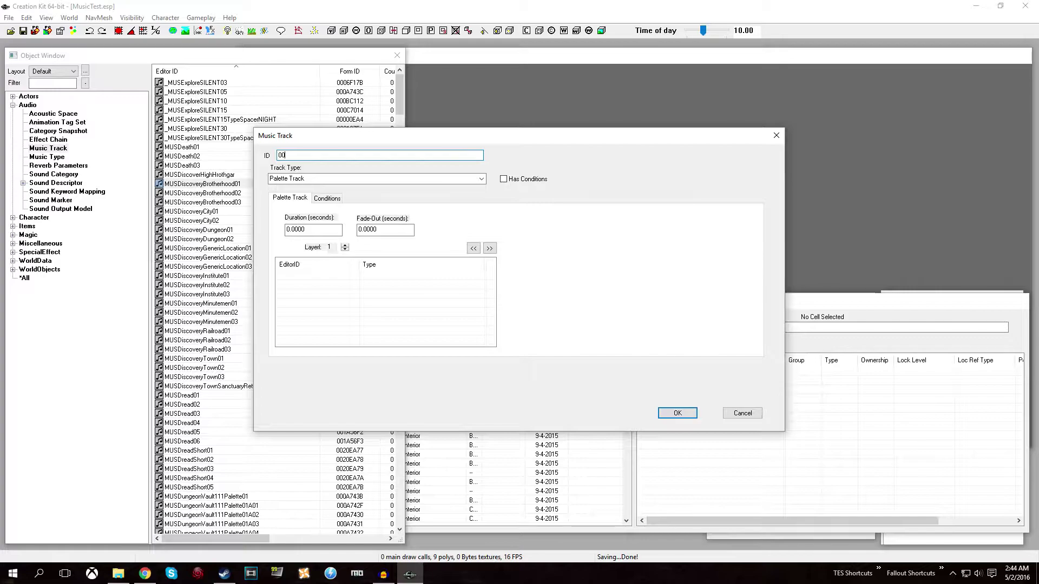
type("oca")
type("Ca")
type("stlevaniaVampireKiller")
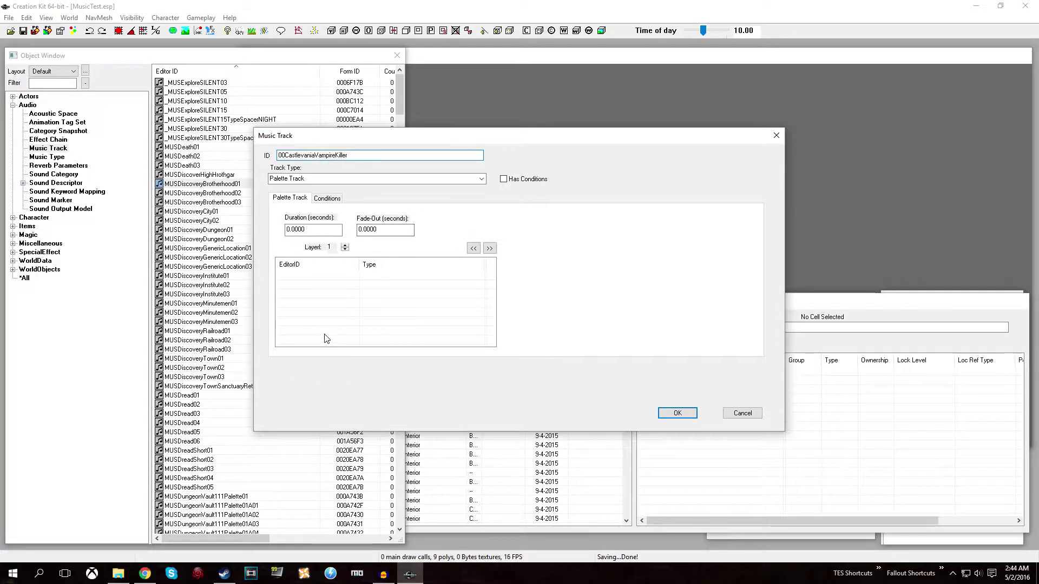
- Set the track type to Single Track and assign the Castlevania music file from Data\Music\MusicTest.esp, saving the track
left_click(481, 180)
left_click(418, 196)
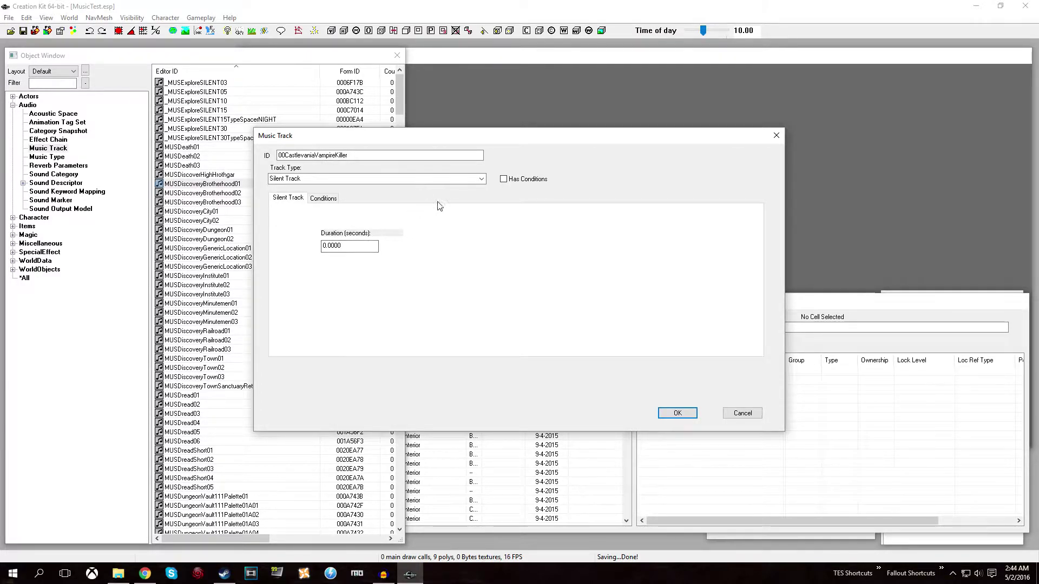
left_click(422, 178)
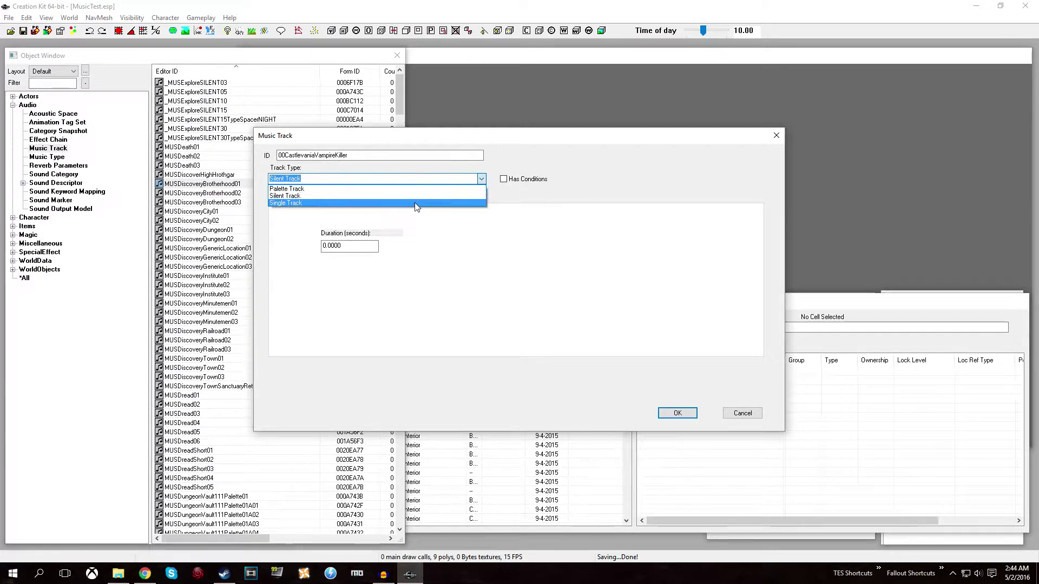
left_click(417, 203)
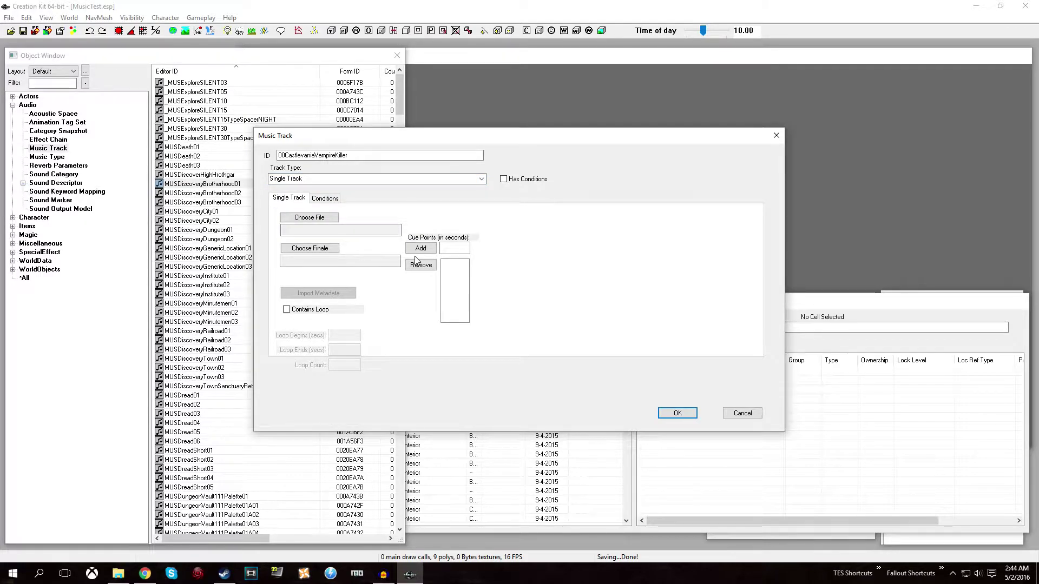
left_click(315, 218)
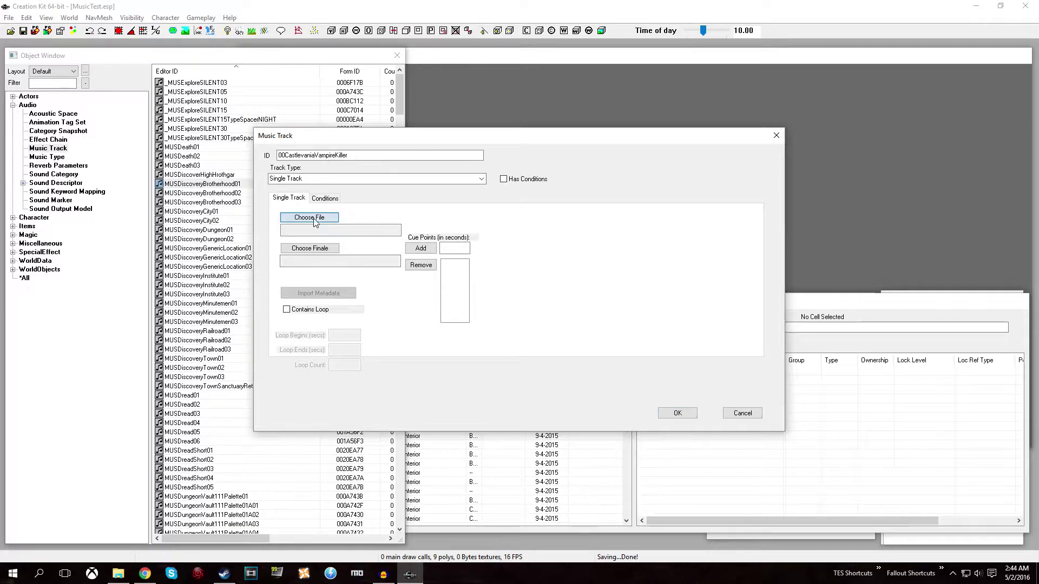
double_click(386, 222)
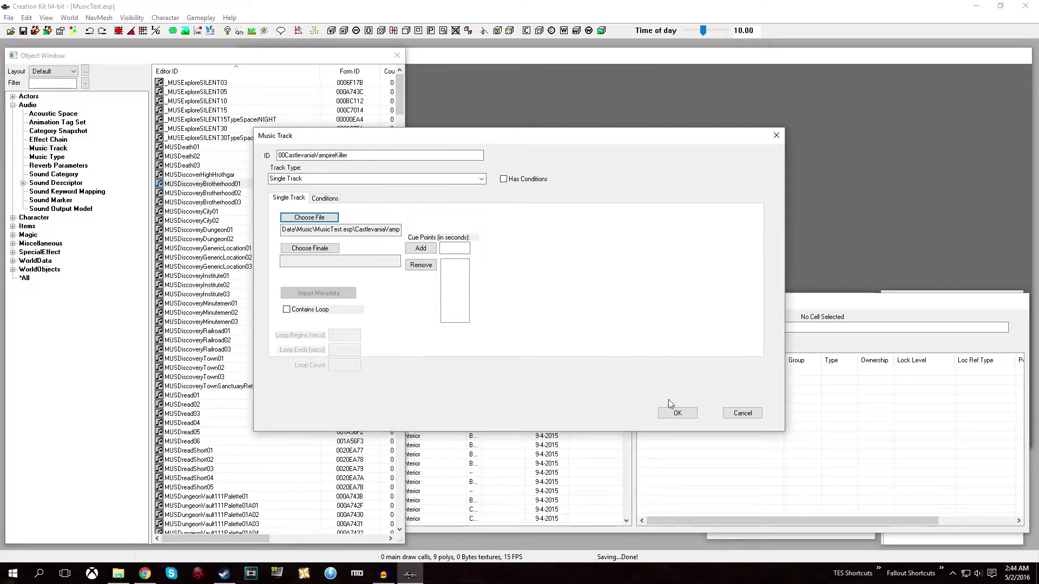
left_click(666, 413)
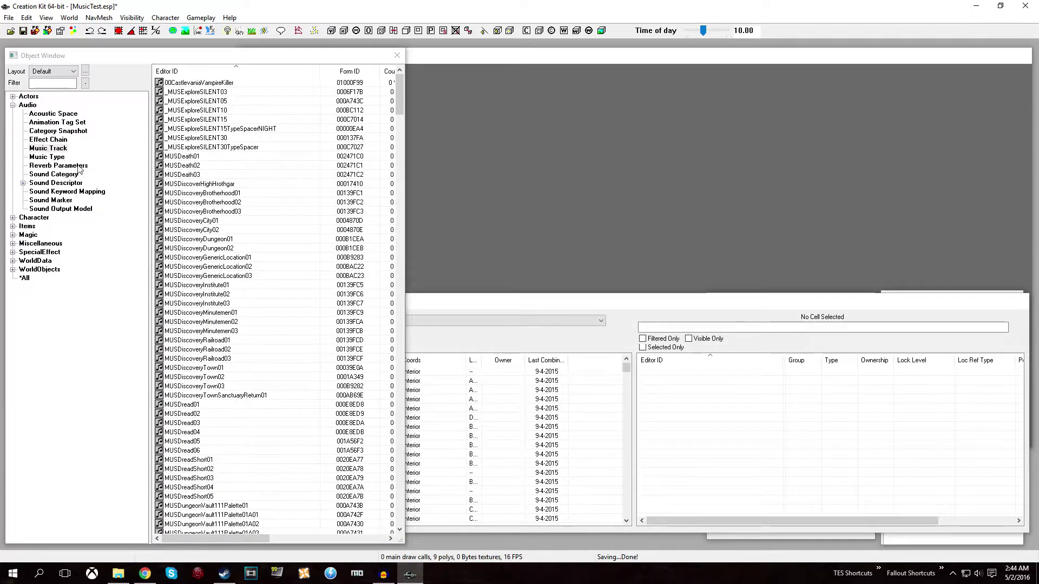
- Create a new music type with the ID 00CastlevaniaVampireKillerType and set its priority to 80
left_click(55, 157)
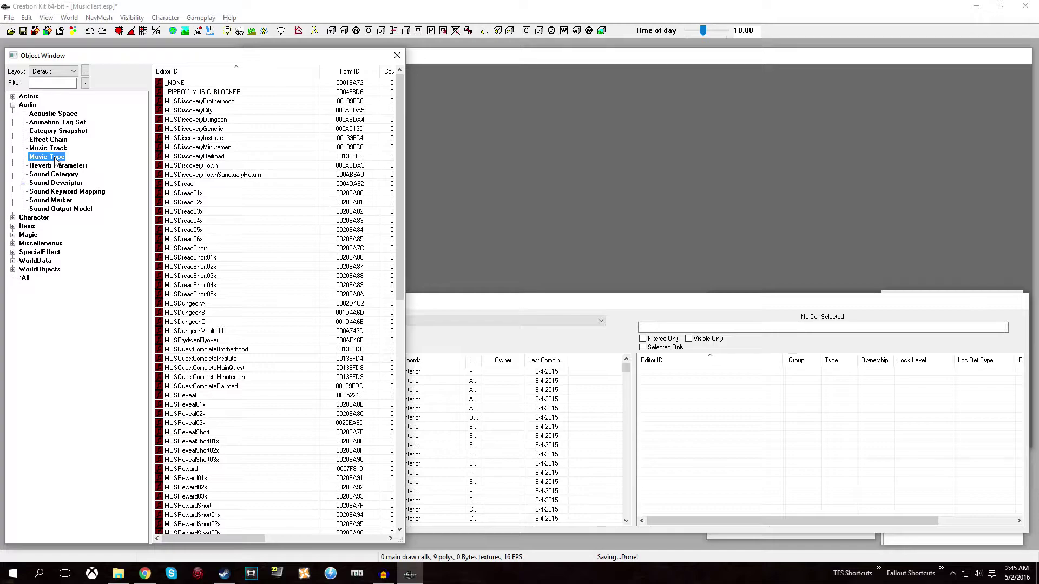
right_click(197, 157)
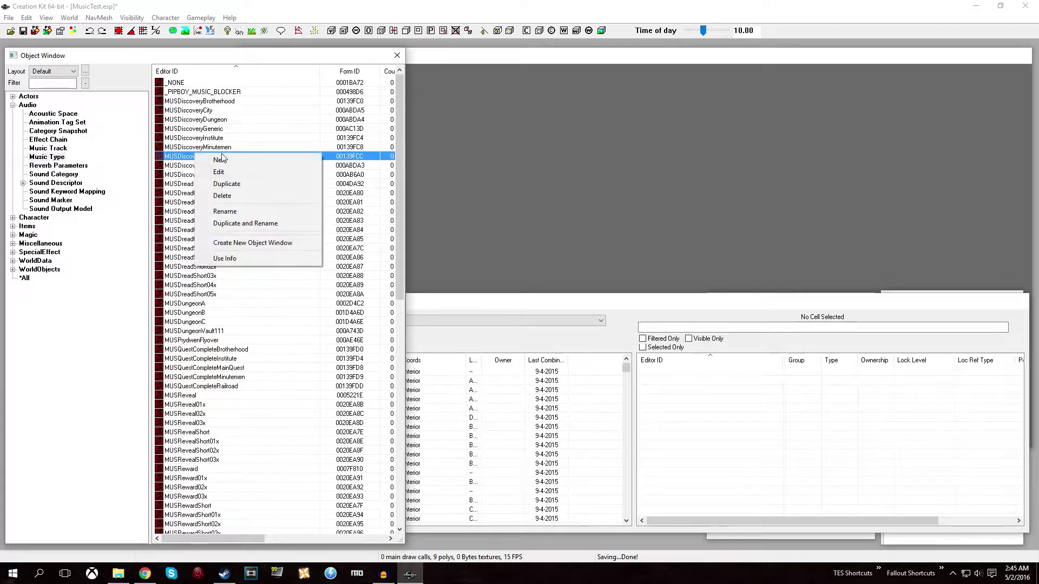
left_click(227, 161)
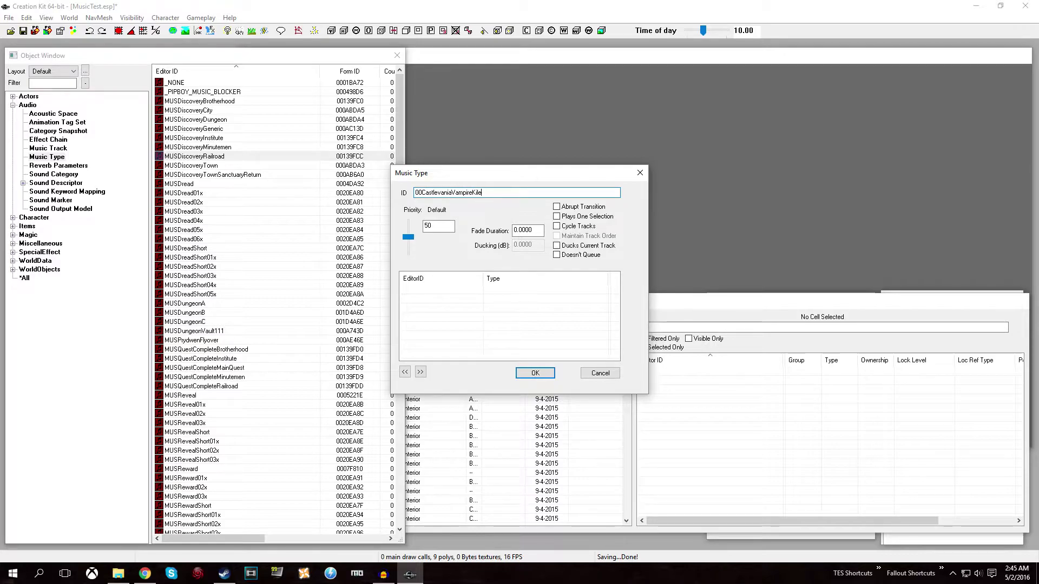
type("ype")
double_click(446, 225)
type("80")
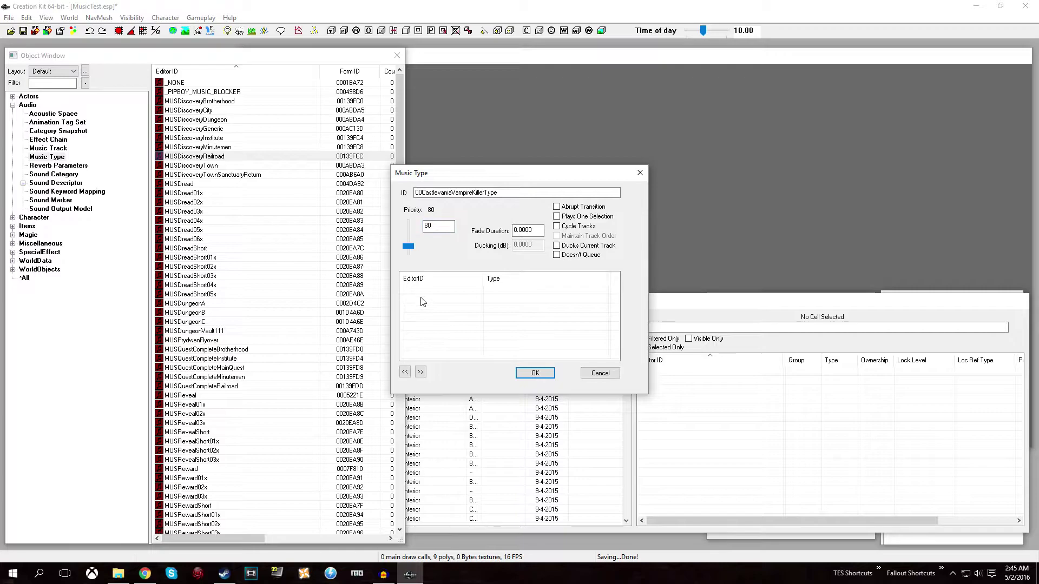
- Add the 00CastlevaniaVampireKiller track to the new music type's track list and save the music type
right_click(410, 295)
left_click(427, 298)
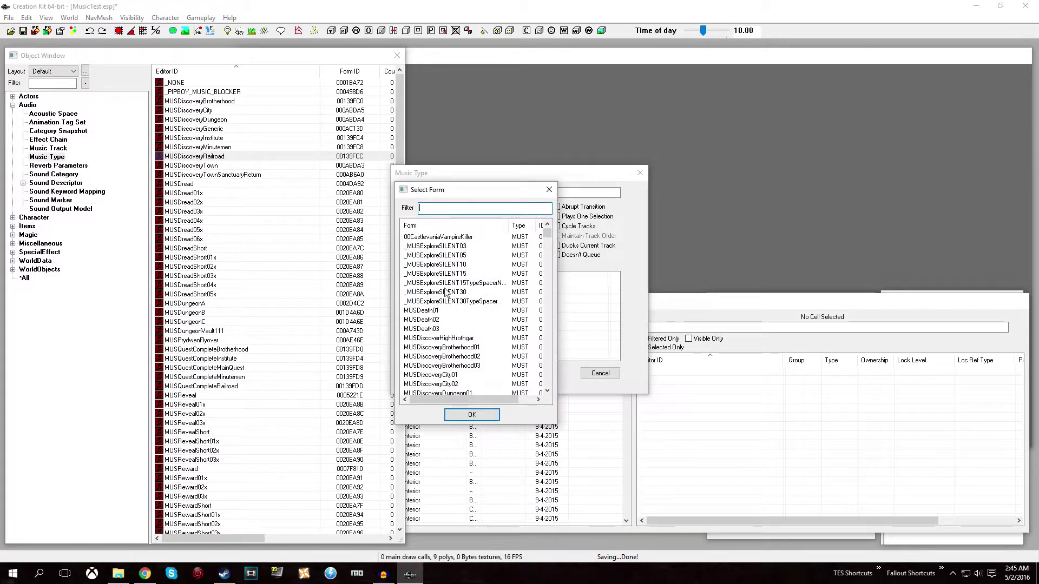
double_click(436, 238)
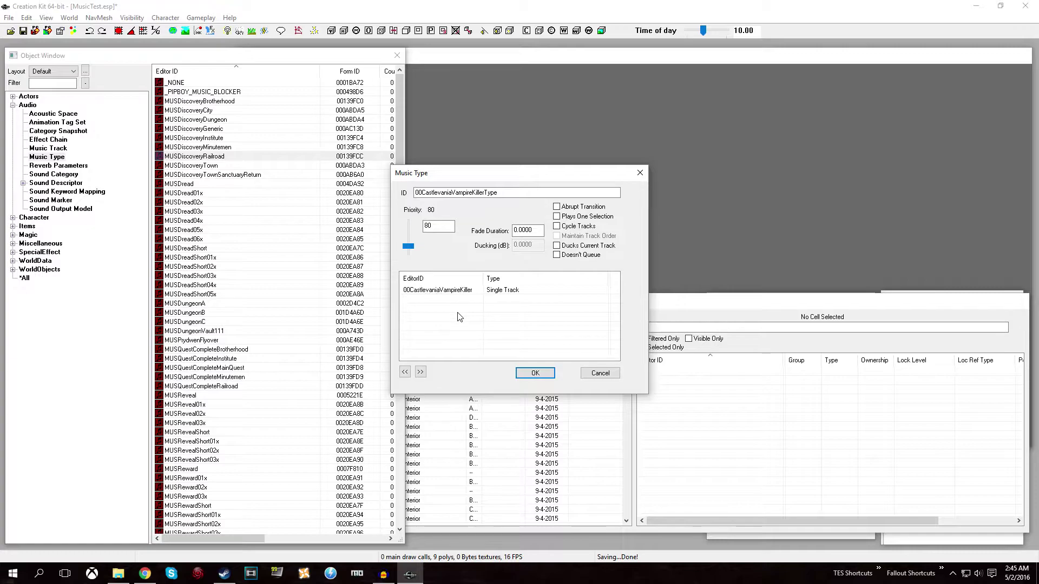
left_click(534, 373)
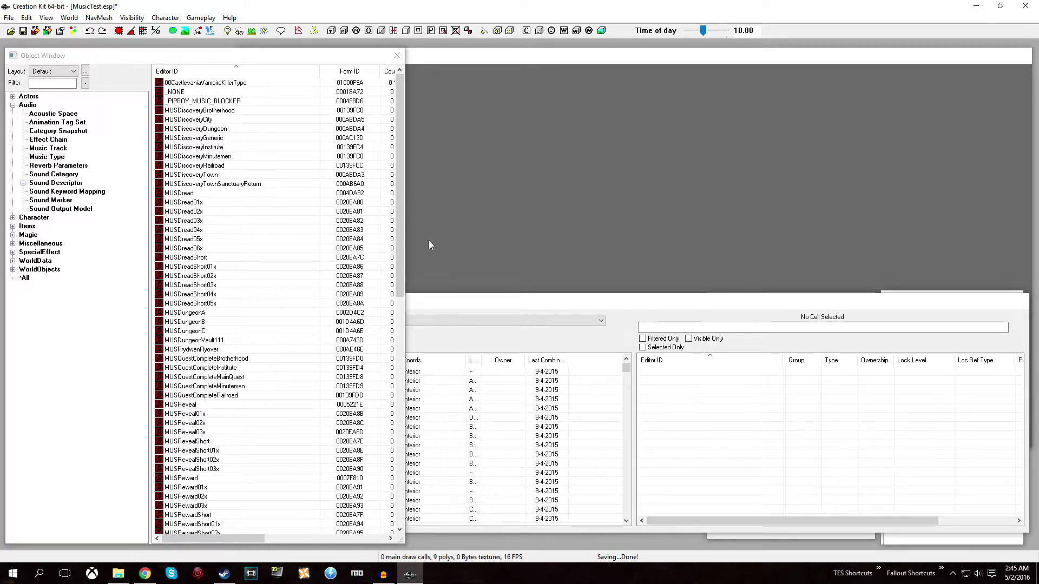
- Load the ArcjetSystems02 interior cell and review the music type choices in its cell properties without changing them
left_click(456, 303)
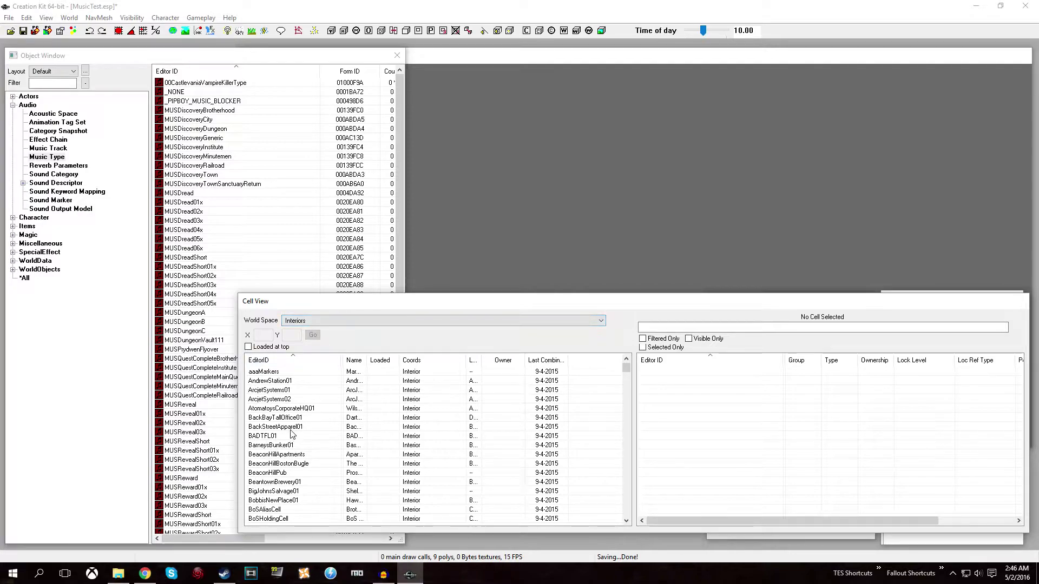
left_click(283, 401)
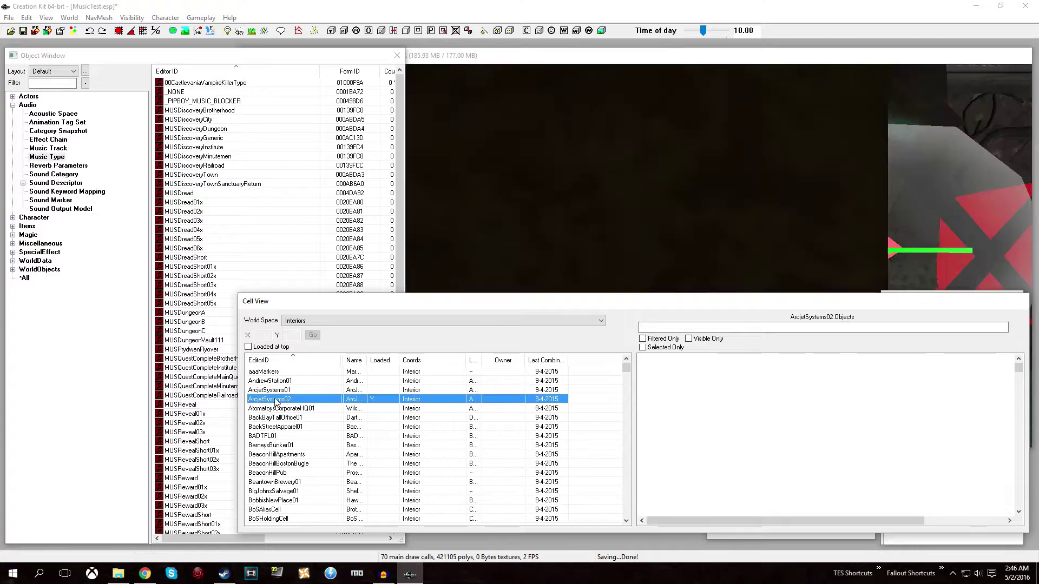
right_click(277, 402)
left_click(301, 417)
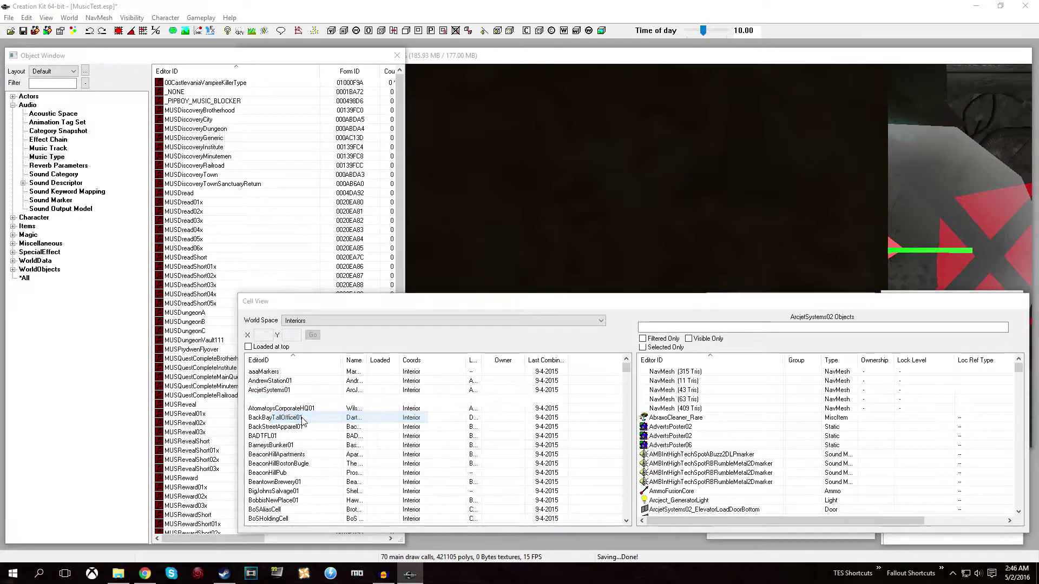
left_click(609, 84)
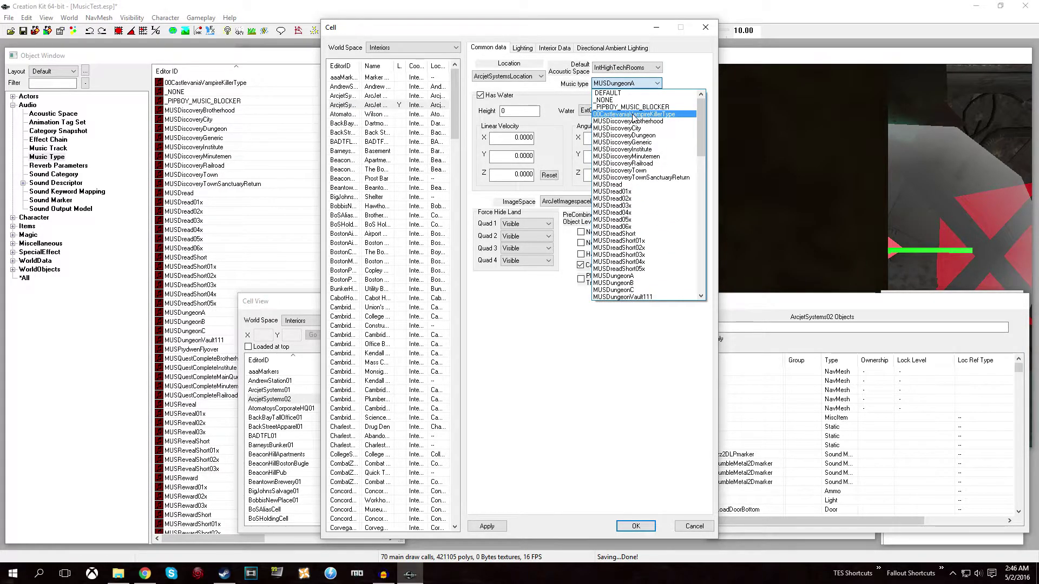
left_click(617, 85)
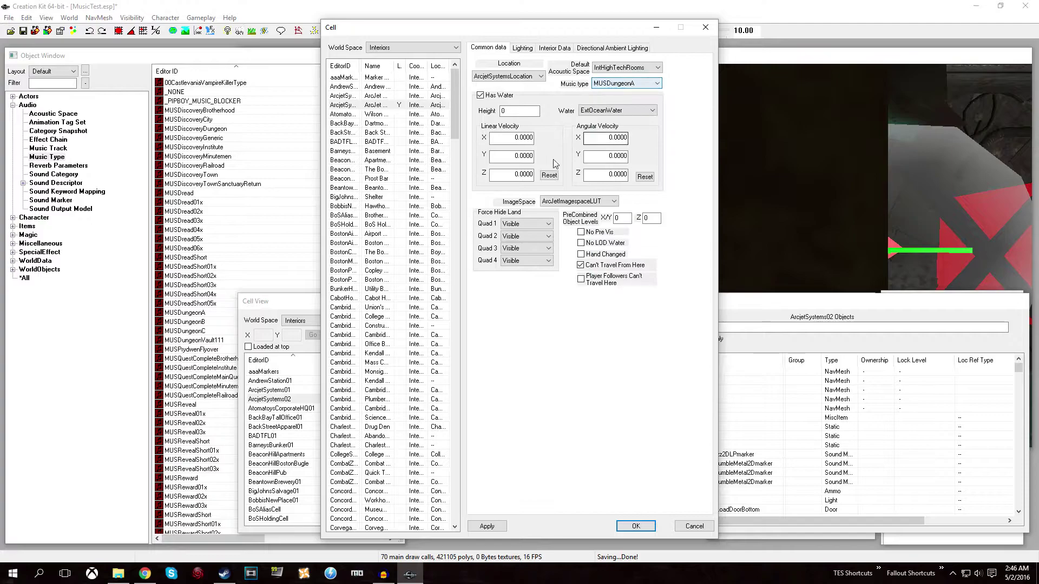
left_click(694, 526)
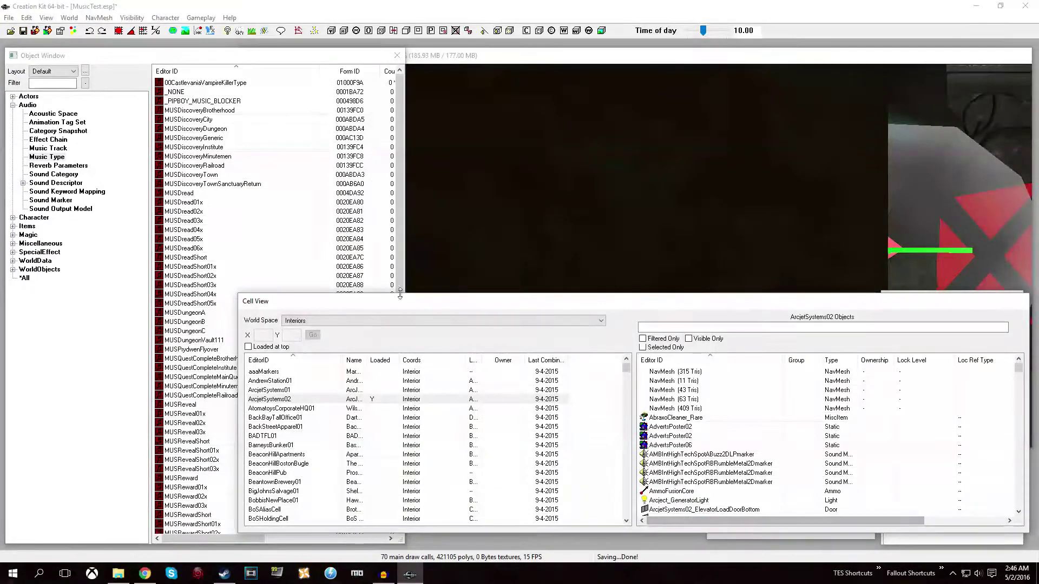
- Examine the music type choices in the Commonwealth world space settings, then cancel without changing them
left_click(70, 20)
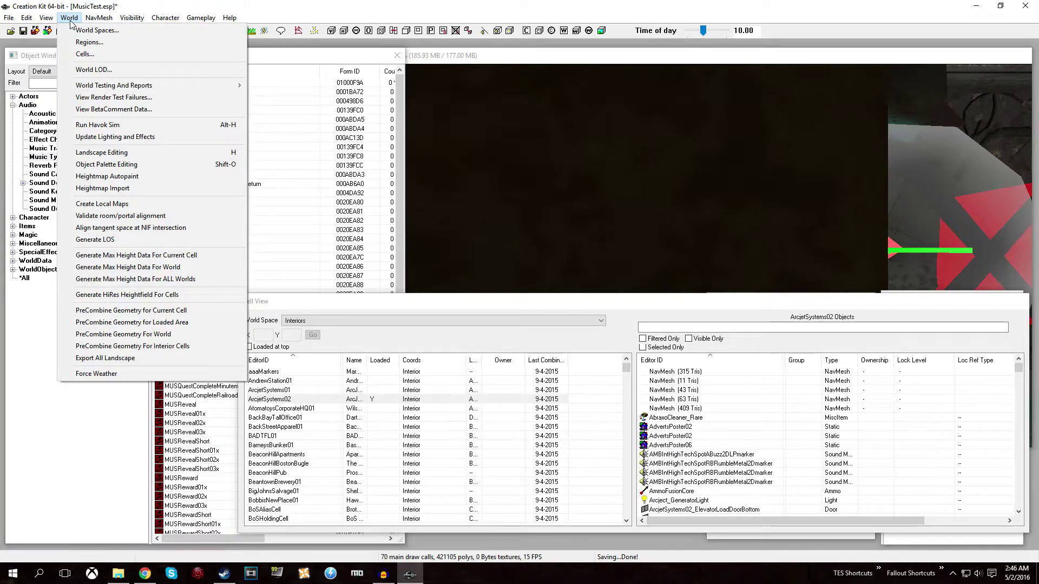
left_click(86, 32)
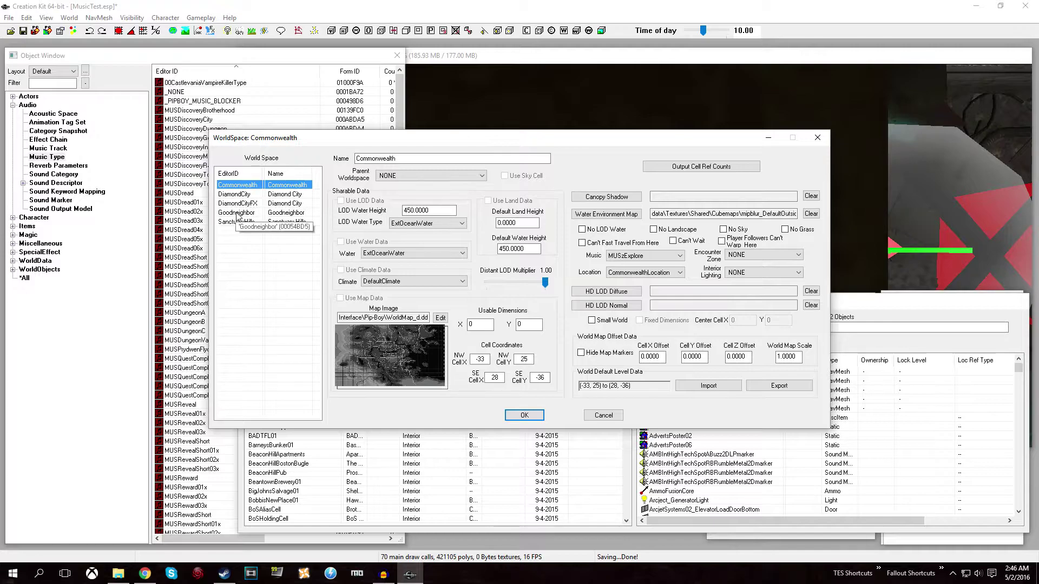
left_click_drag(264, 173, 296, 173)
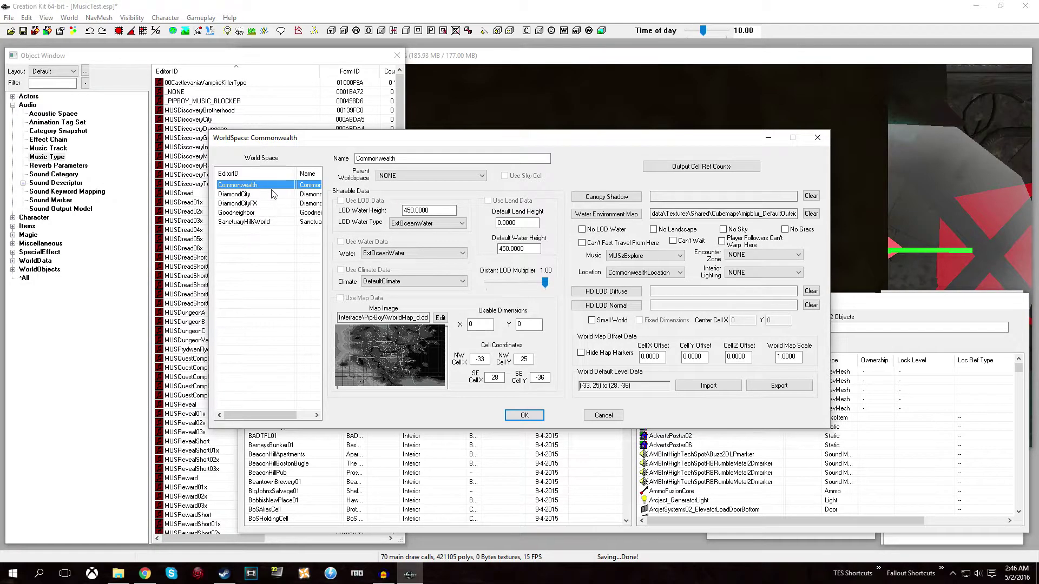
left_click(636, 261)
left_click_drag(720, 420, 722, 279)
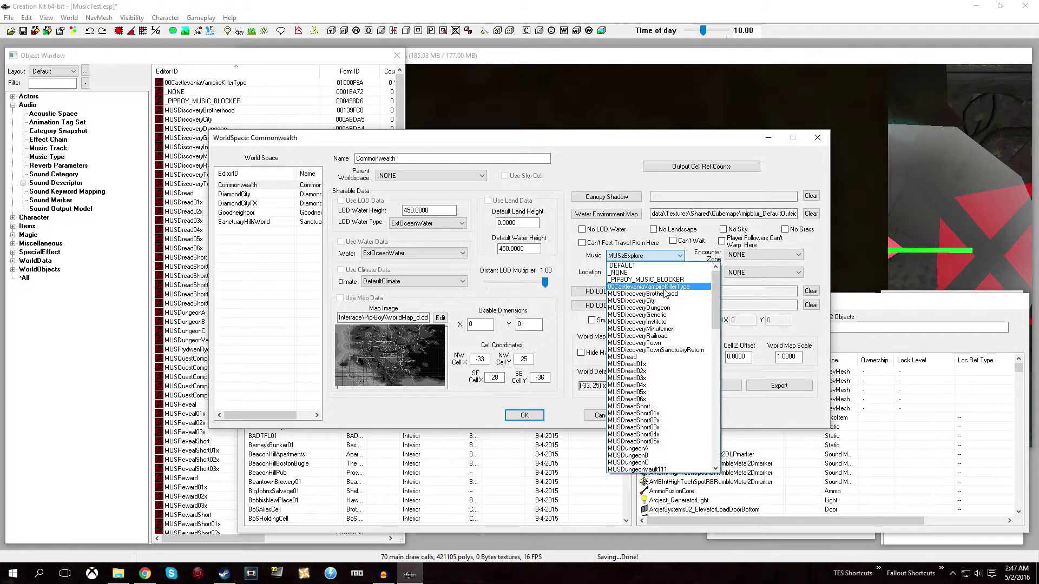
left_click(643, 259)
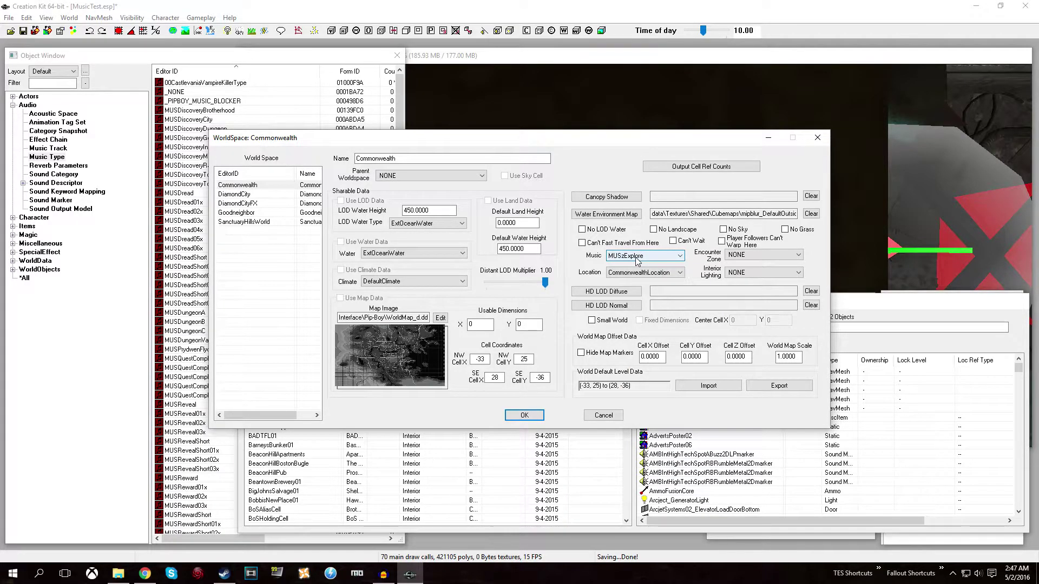
left_click(604, 415)
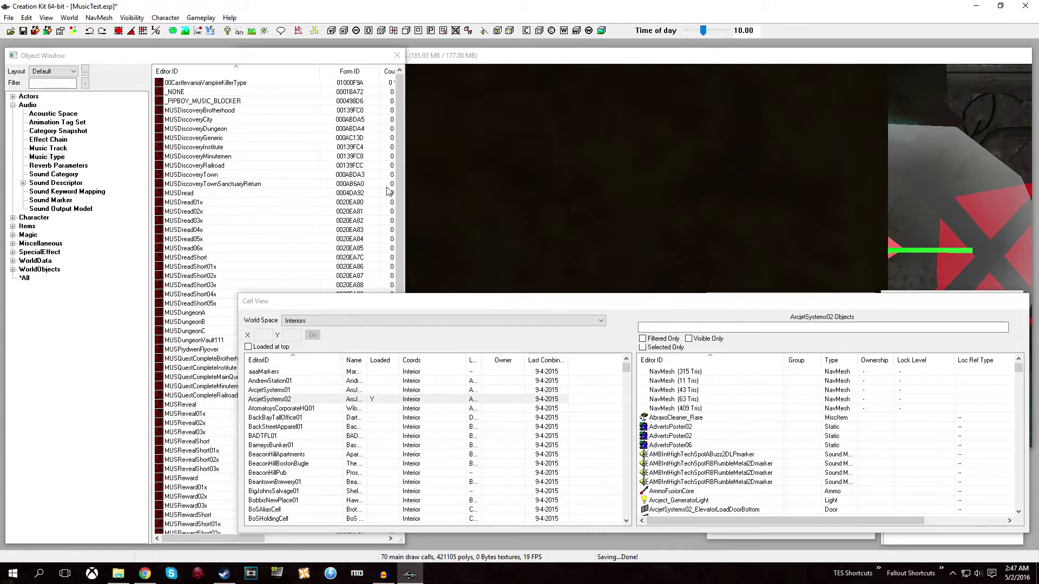
- Open the region editor and examine the sound settings of the Commonwealth audio regions from AudioBlastedForestAUDIO to AudioExtCommonwealthInter
left_click(69, 19)
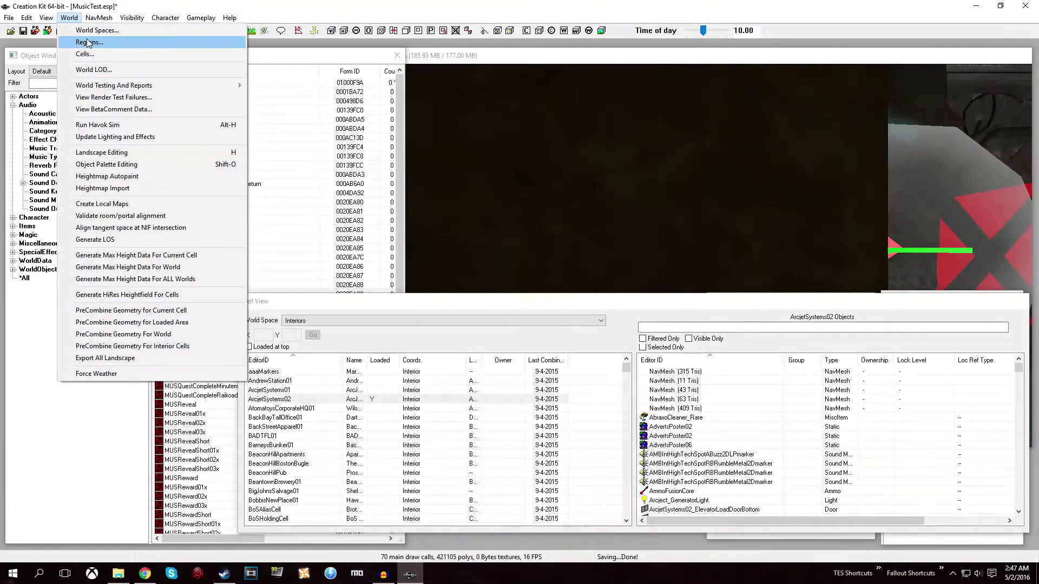
left_click(89, 42)
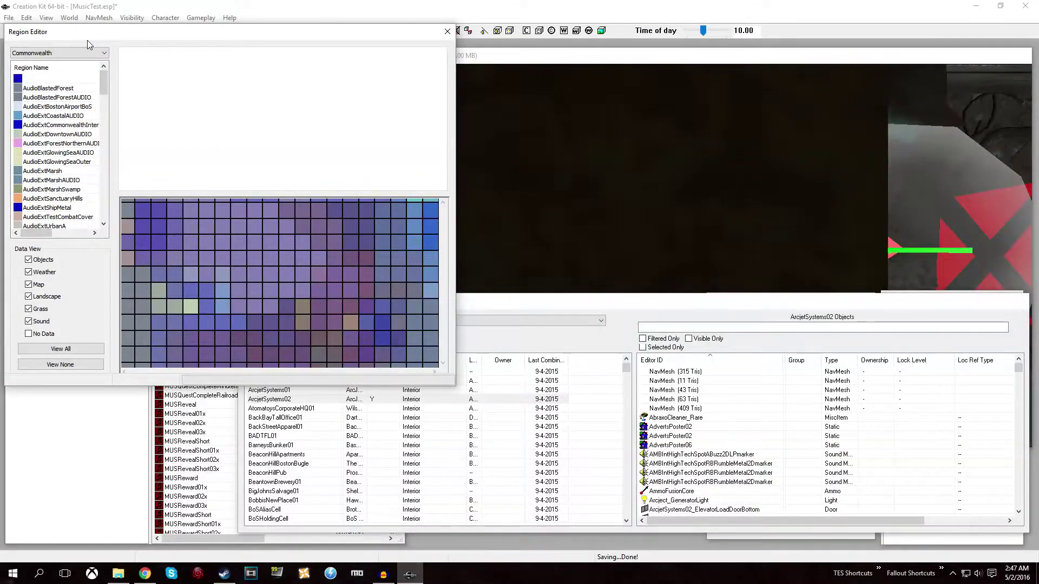
left_click(67, 98)
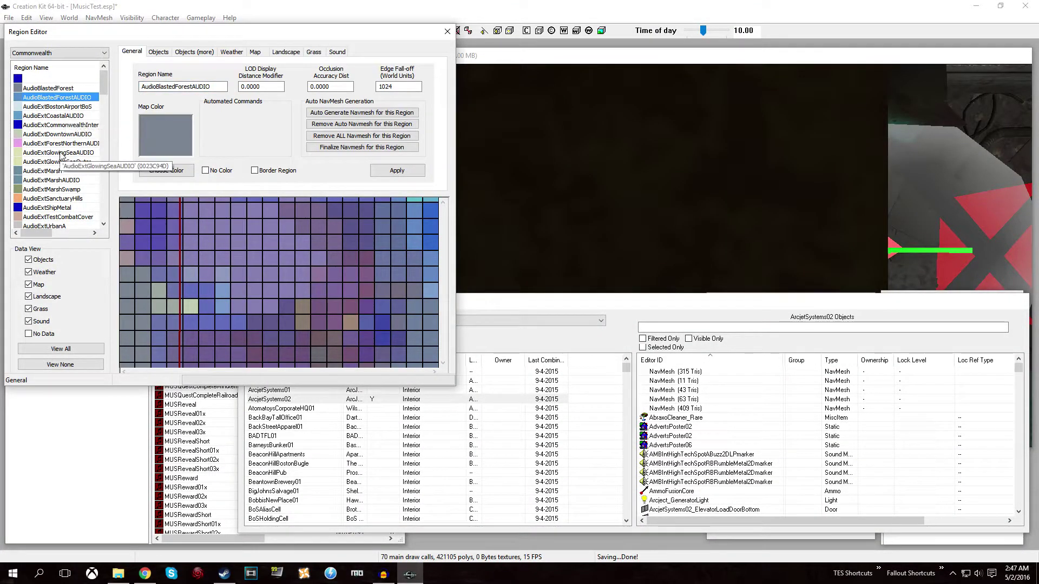
left_click(338, 52)
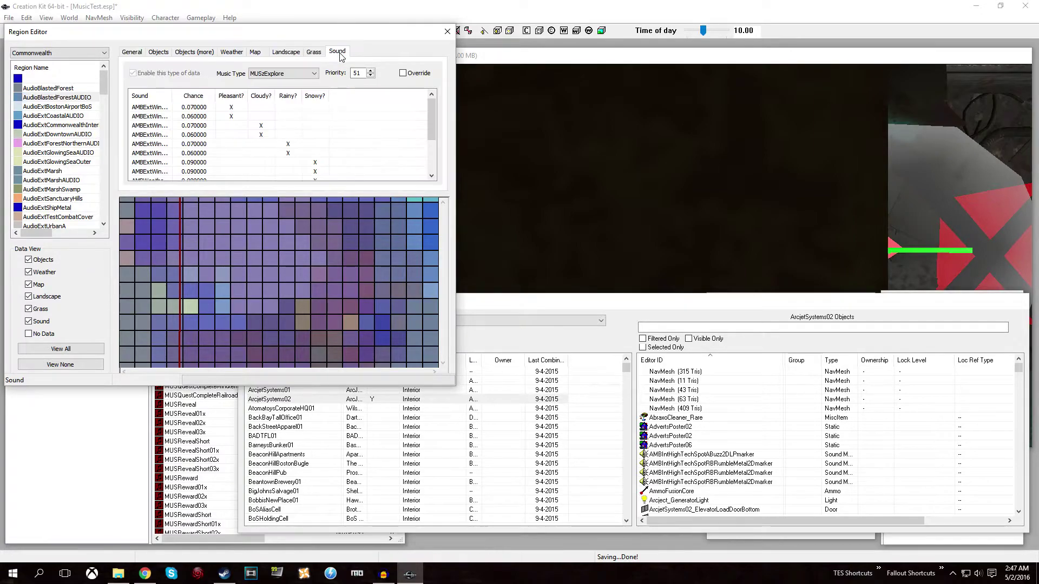
left_click(50, 89)
left_click(48, 99)
left_click(46, 108)
left_click(49, 115)
left_click(54, 125)
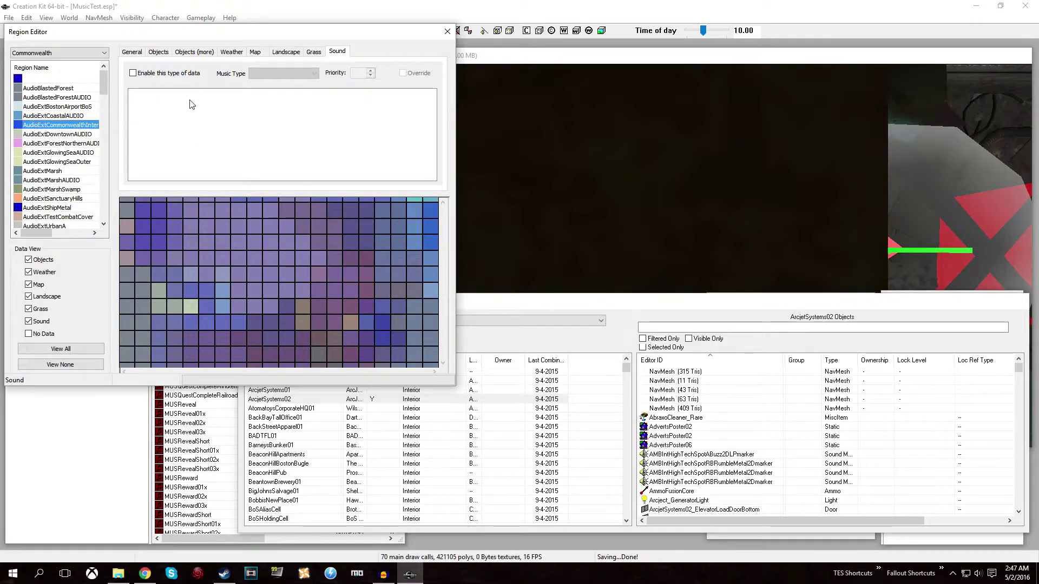
- Try enabling the sound data for the AudioExtCommonwealthInter region, turn it back off and reselect the region
left_click(155, 76)
left_click(154, 76)
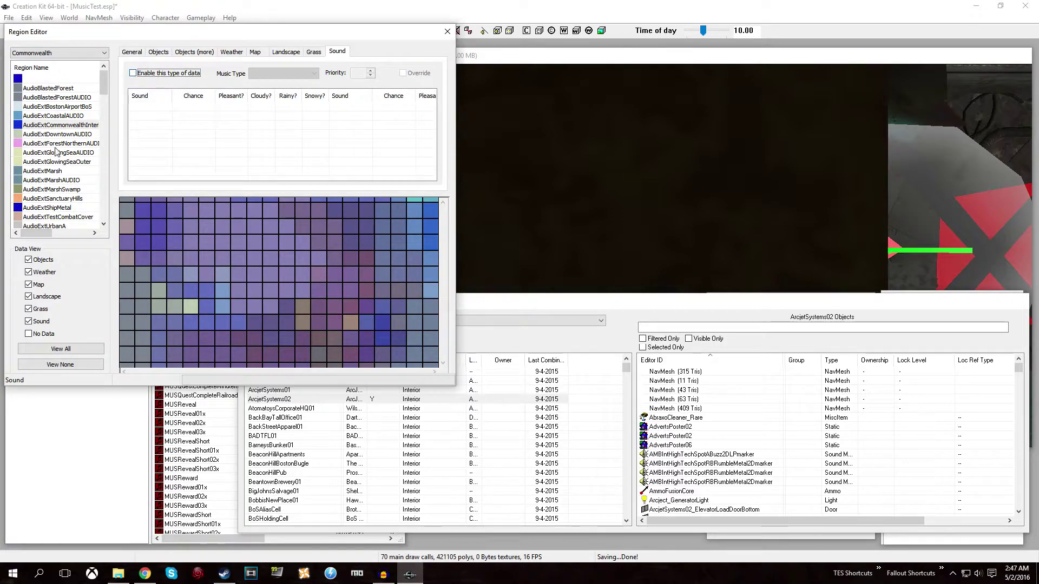
left_click(60, 126)
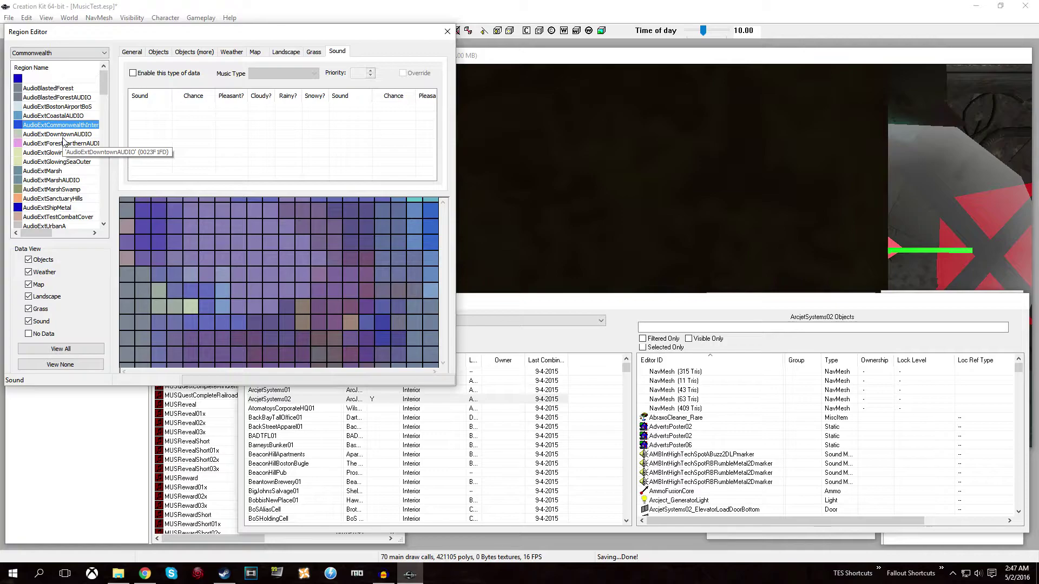
key("Up")
key("Down")
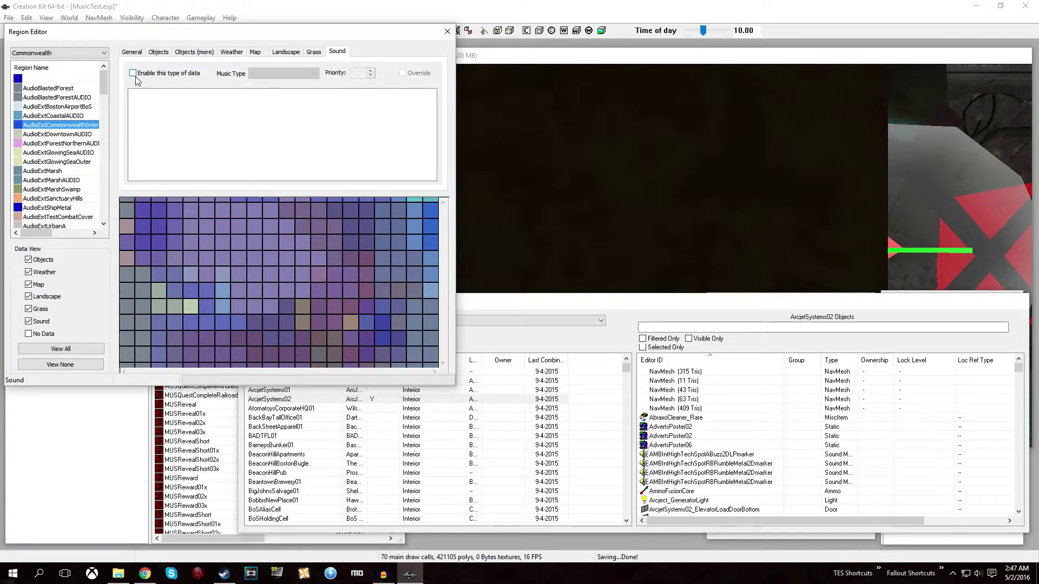
- Examine the music type, priority and override settings of further Commonwealth audio regions, then close the region editor
key("Down")
key("Down")
key("Down")
key("Down")
key("Down")
key("Down")
key("Down")
key("Down")
key("Down")
key("Down")
key("Down")
key("Down")
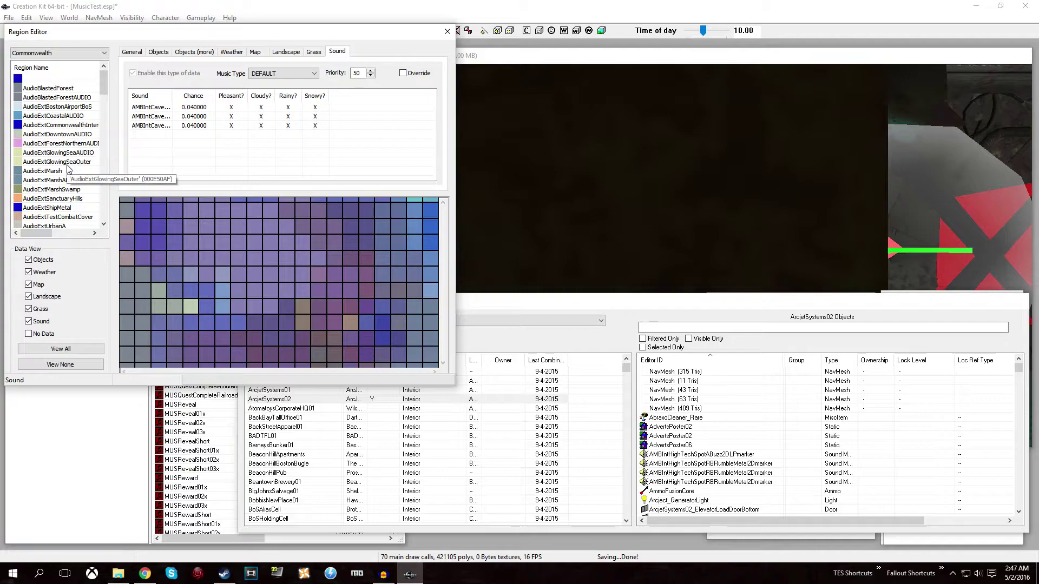
key("Down")
key("Down")
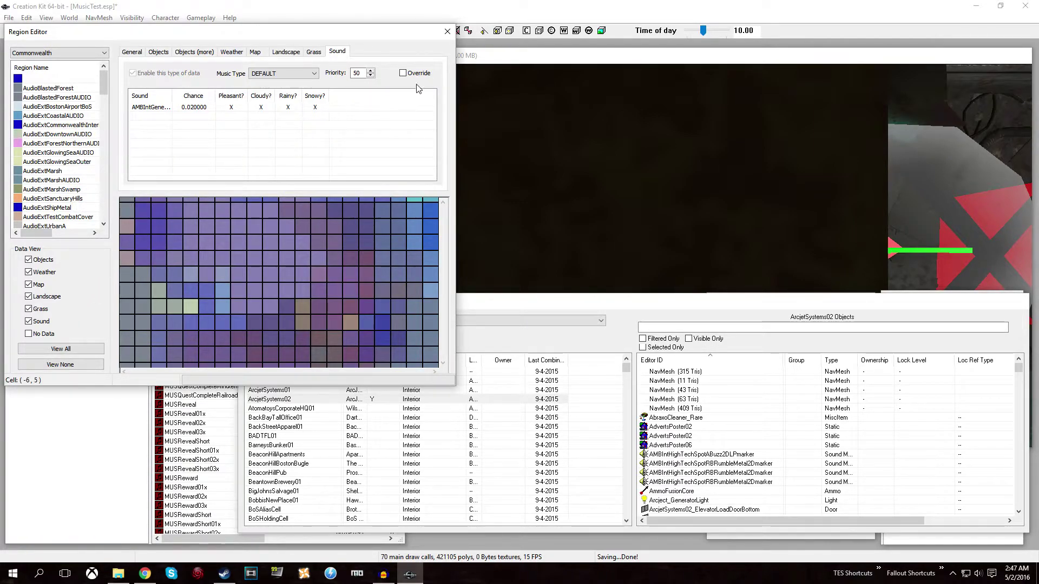
left_click(447, 32)
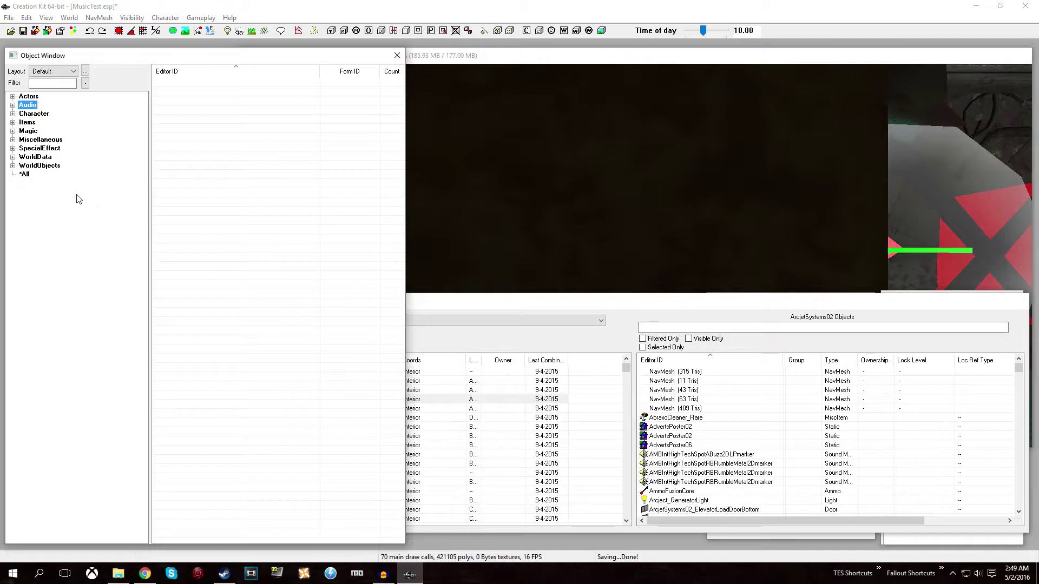
- Open the 00CastlevaniaVampireKiller music track for editing
key("Right")
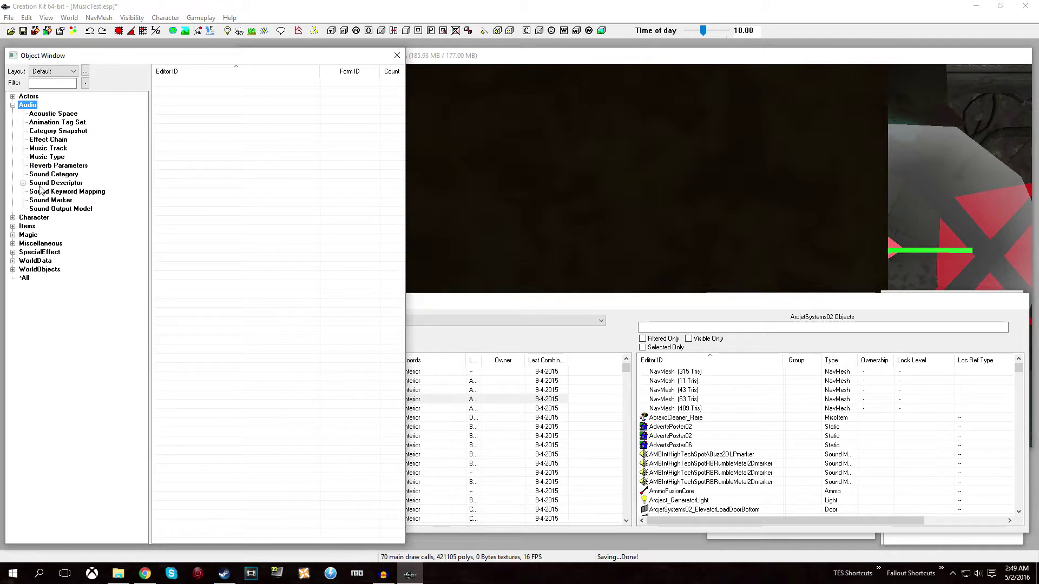
left_click(45, 149)
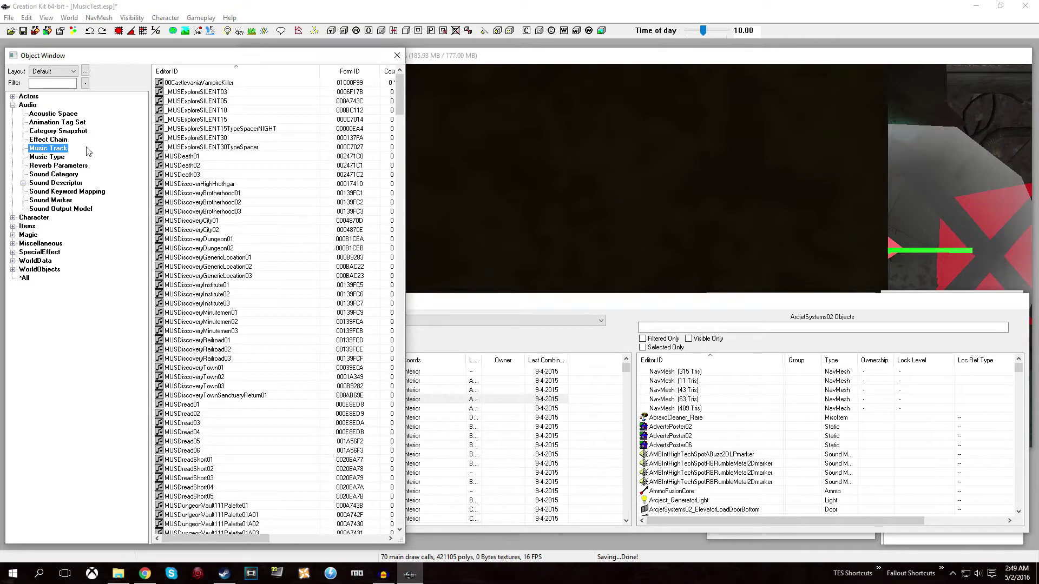
double_click(193, 83)
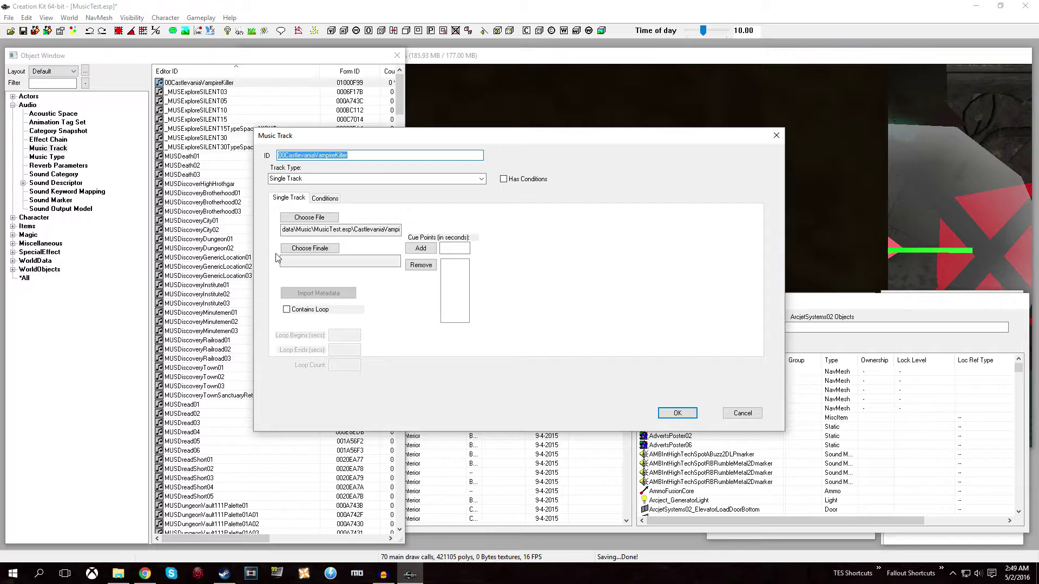
- Switch the music track to Palette Track and view the forms that can be added to layer 1 without adding one
left_click(440, 179)
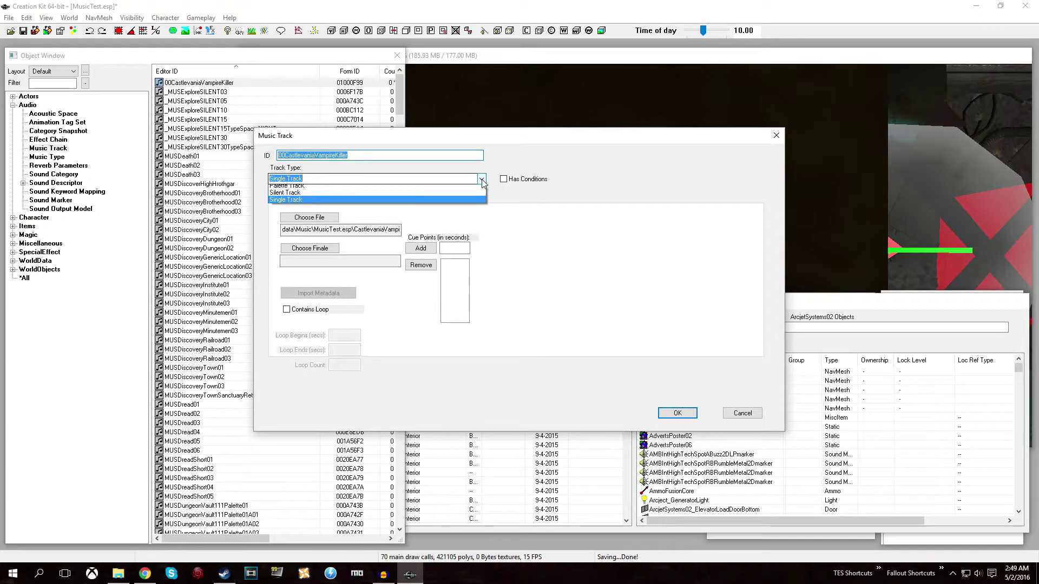
left_click(437, 193)
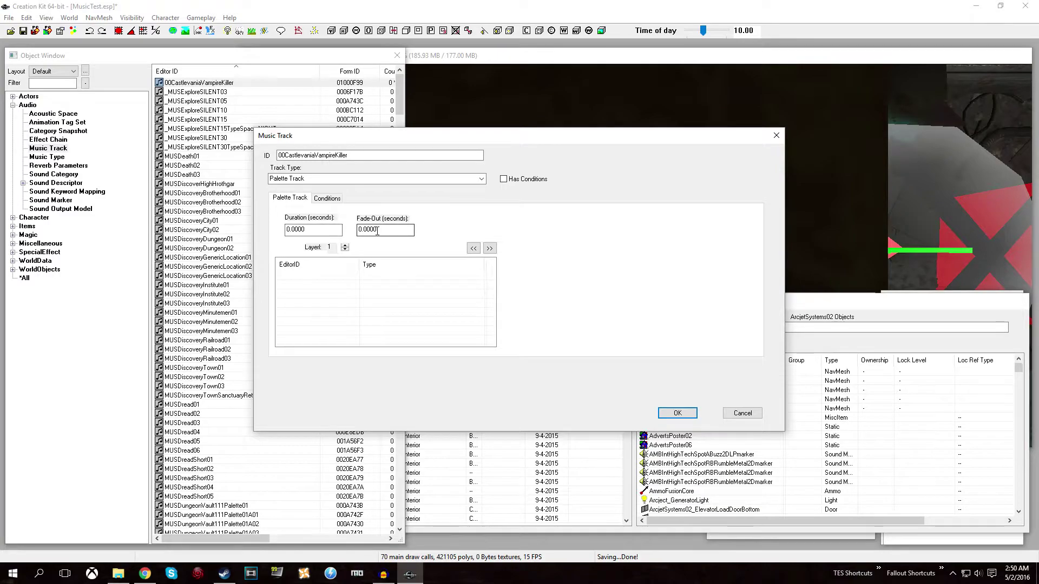
right_click(300, 297)
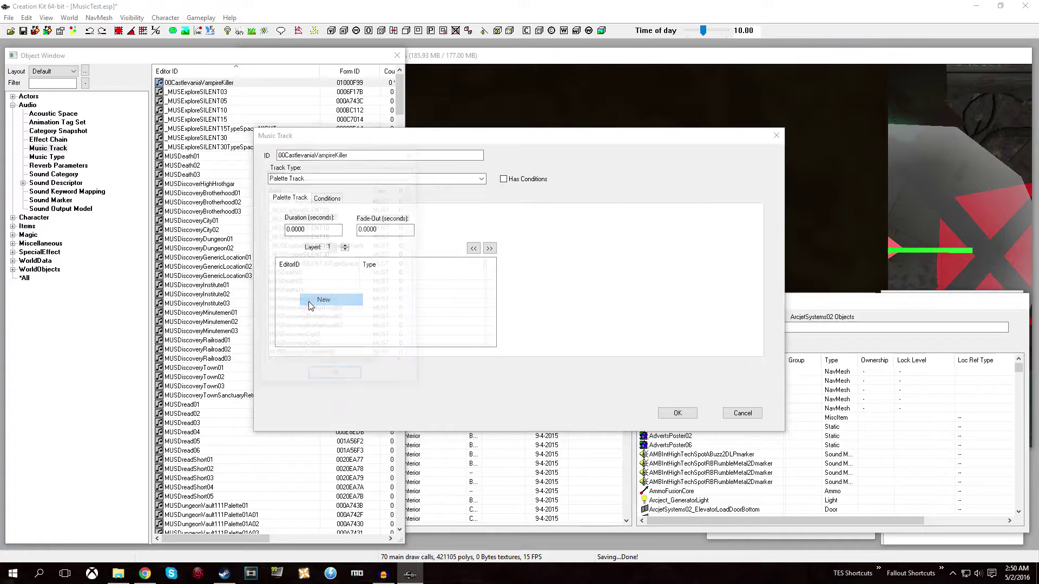
left_click(309, 300)
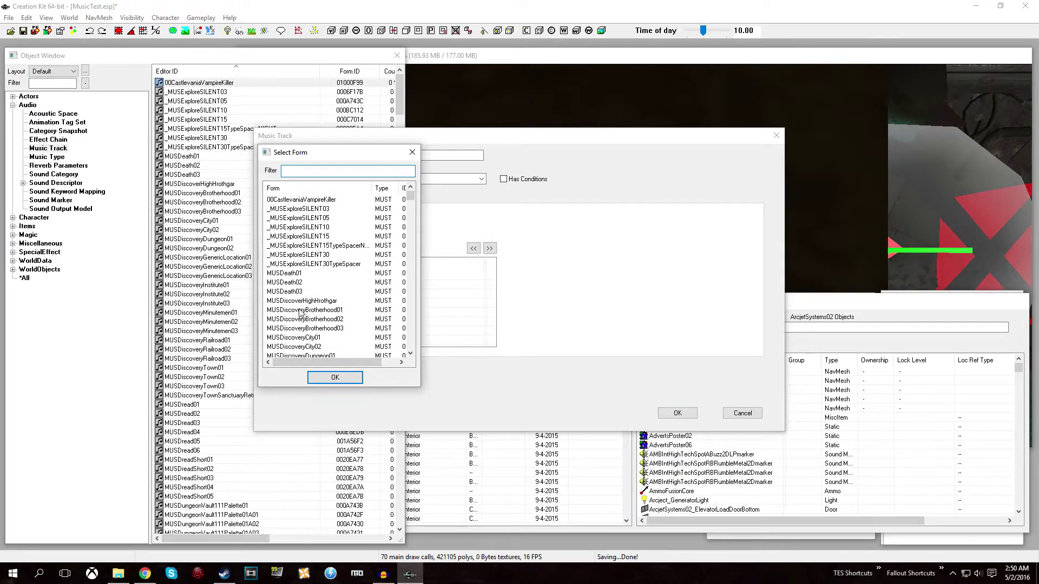
left_click(412, 152)
- Switch the track type to Silent Track to view its duration option, then set it back to Single Track
left_click(453, 179)
left_click(449, 195)
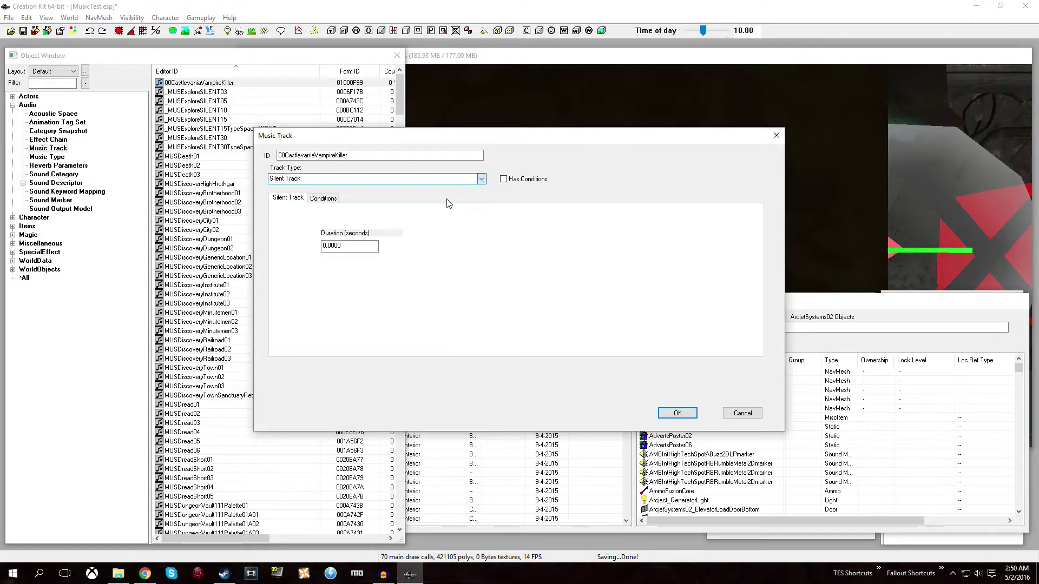
left_click(469, 179)
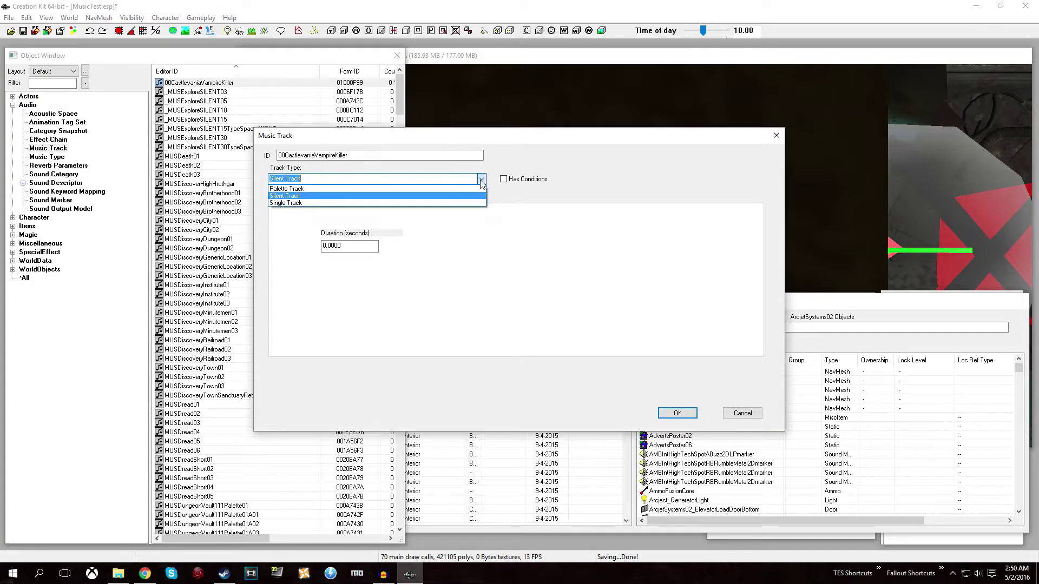
left_click(441, 203)
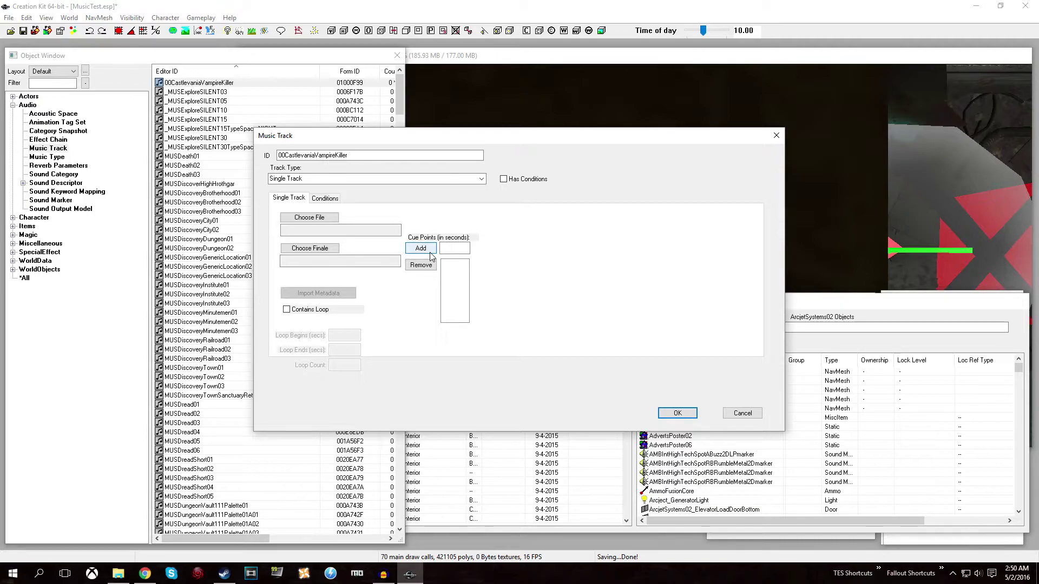
- Enable Contains Loop to view the loop begin, end and count options, then disable it
left_click(295, 311)
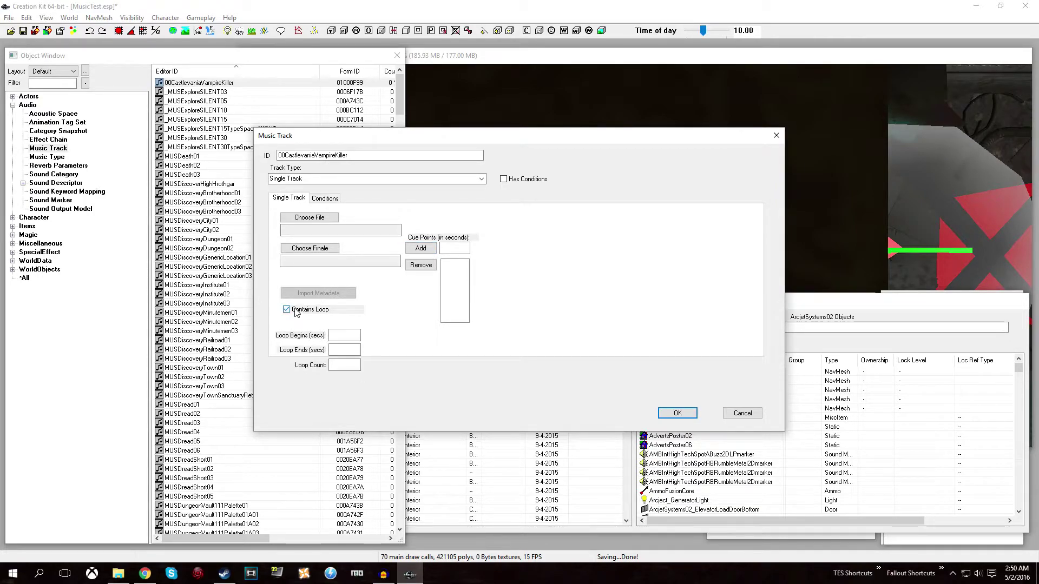
left_click(336, 335)
left_click(343, 365)
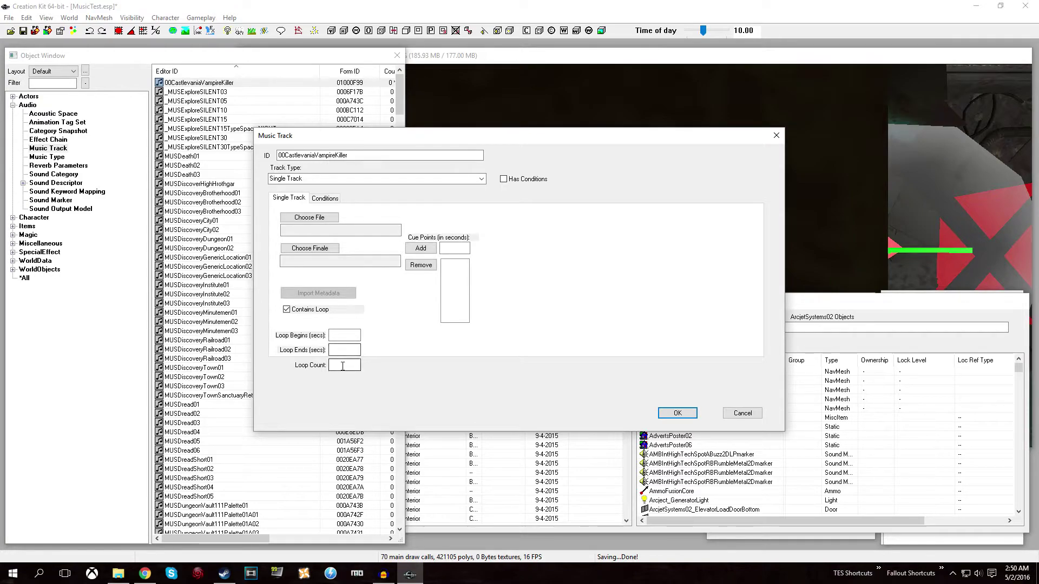
left_click(296, 313)
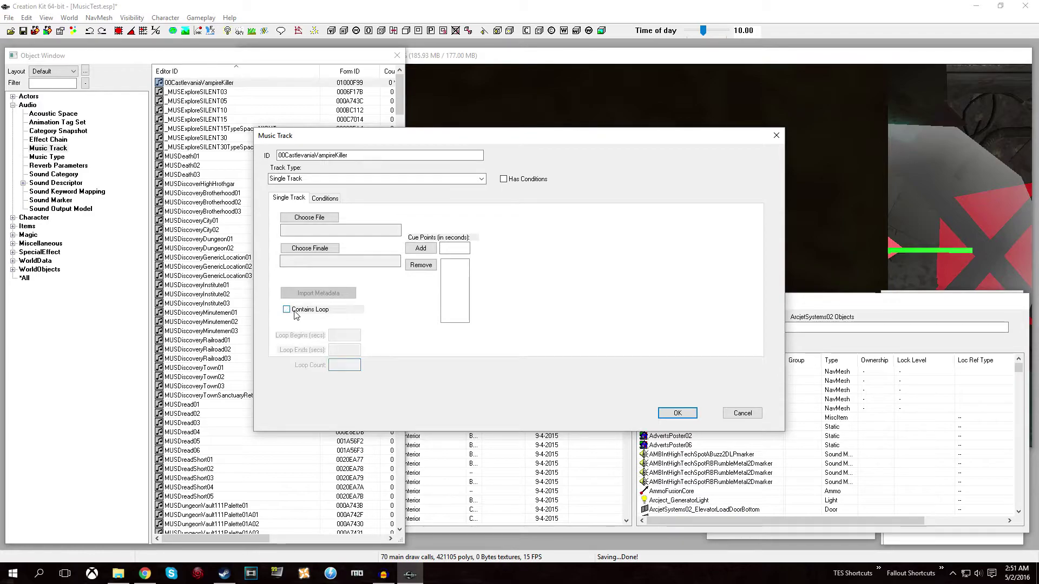
- Enable Has Conditions for the 00CastlevaniaVampireKiller music track
left_click(324, 198)
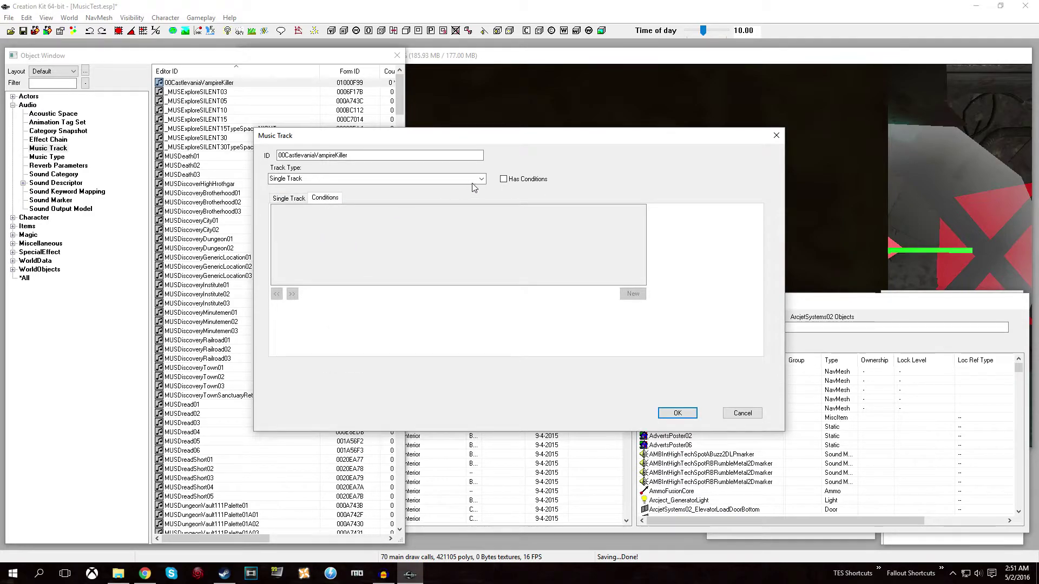
left_click(504, 179)
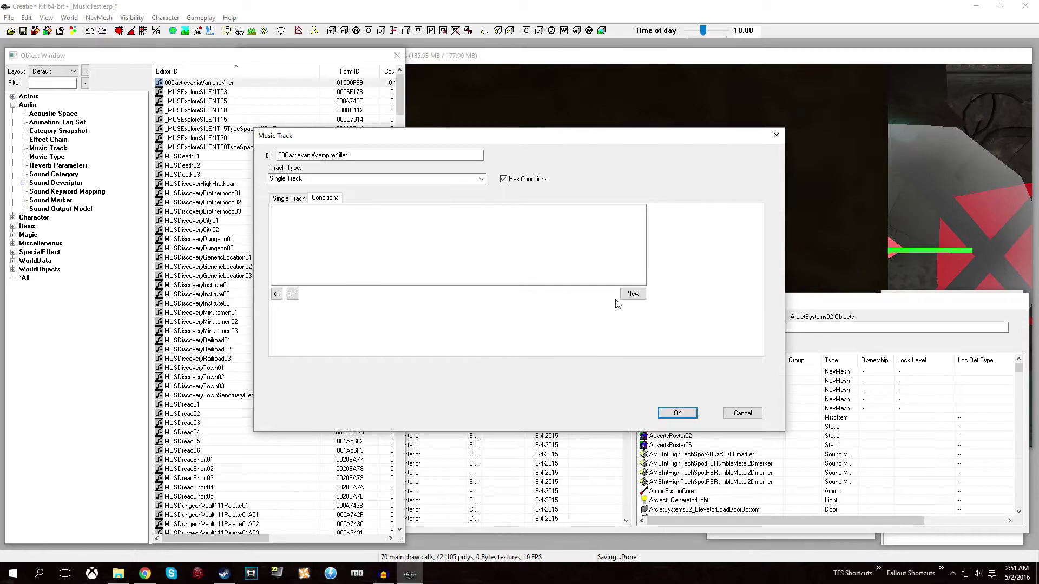
- Start a new condition on the music track and choose GetStage as its condition function
left_click(630, 300)
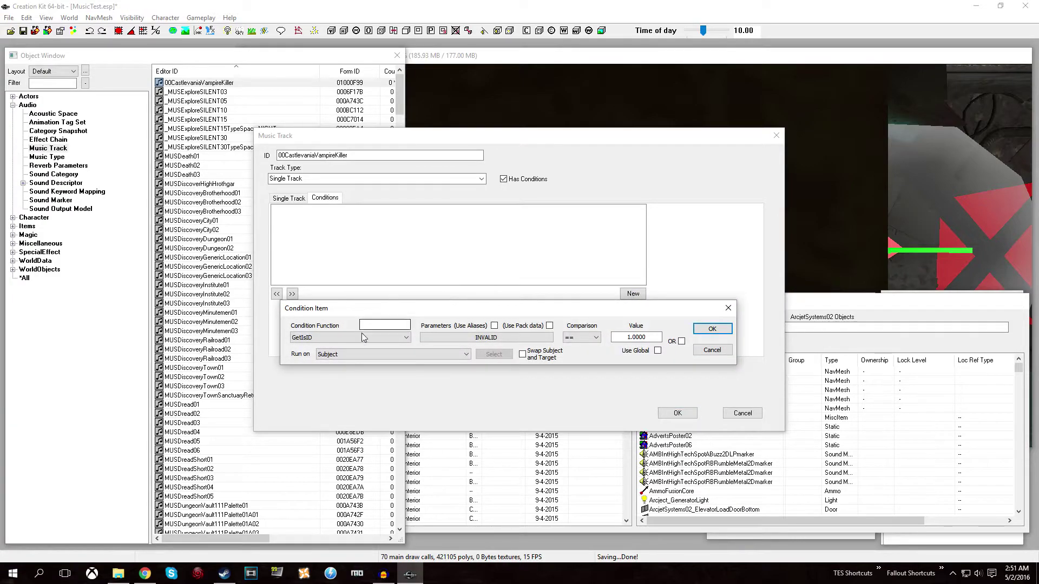
left_click(315, 339)
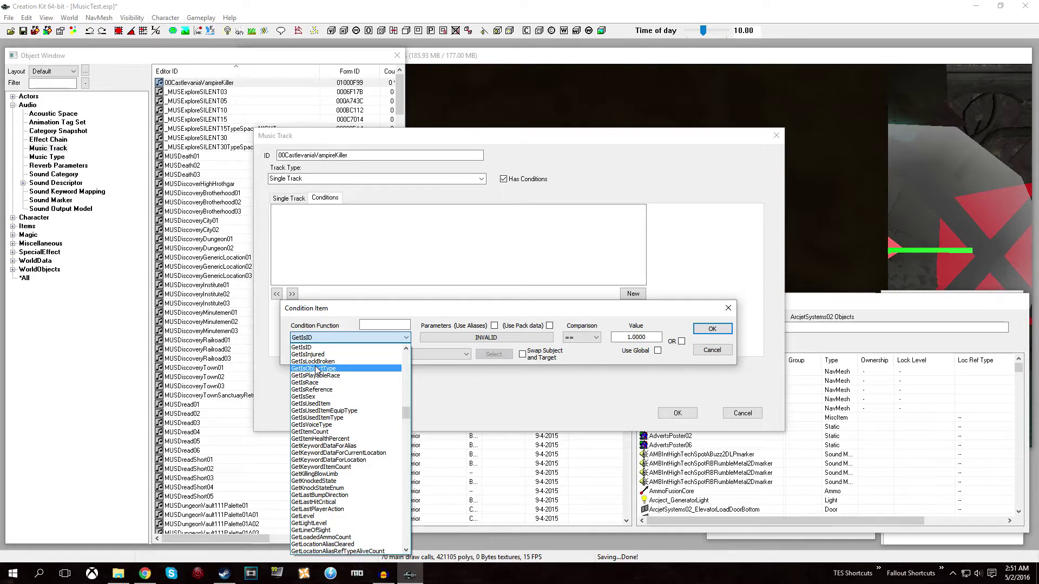
scroll(315, 370, "down", 10)
left_click(315, 369)
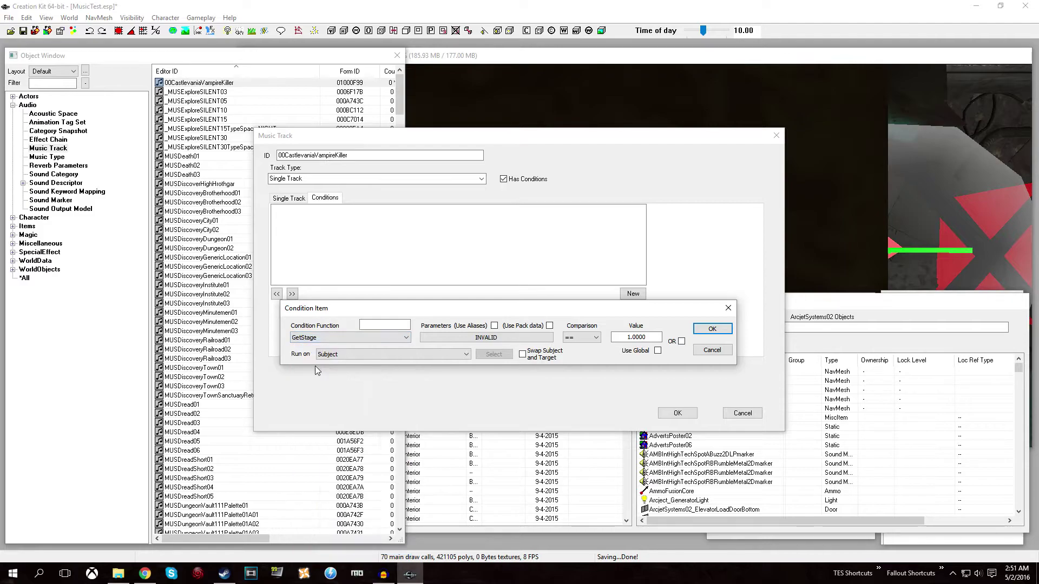
- Set the GetStage condition's quest parameter to MQ105
left_click(454, 338)
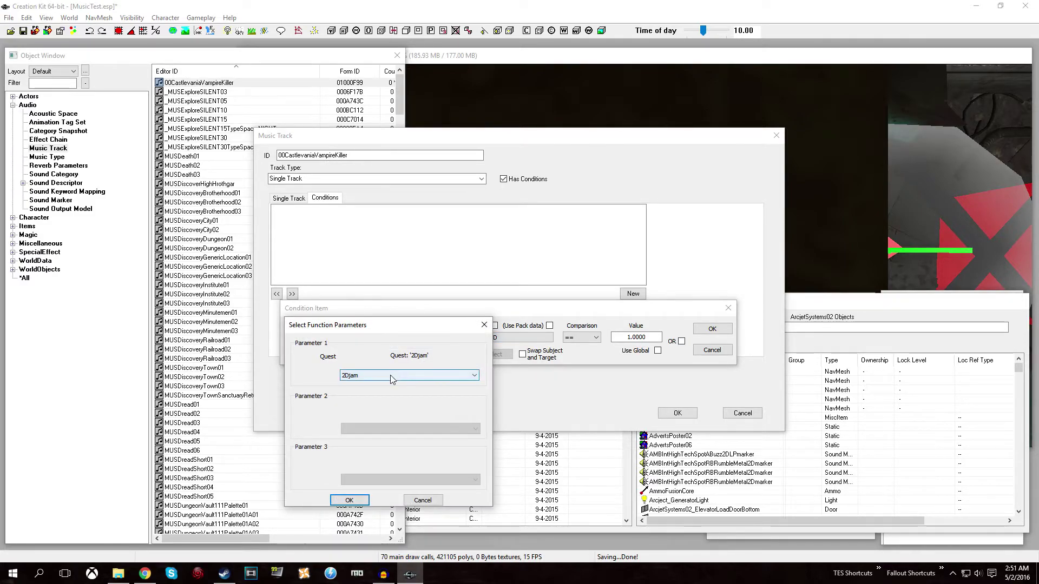
left_click(392, 376)
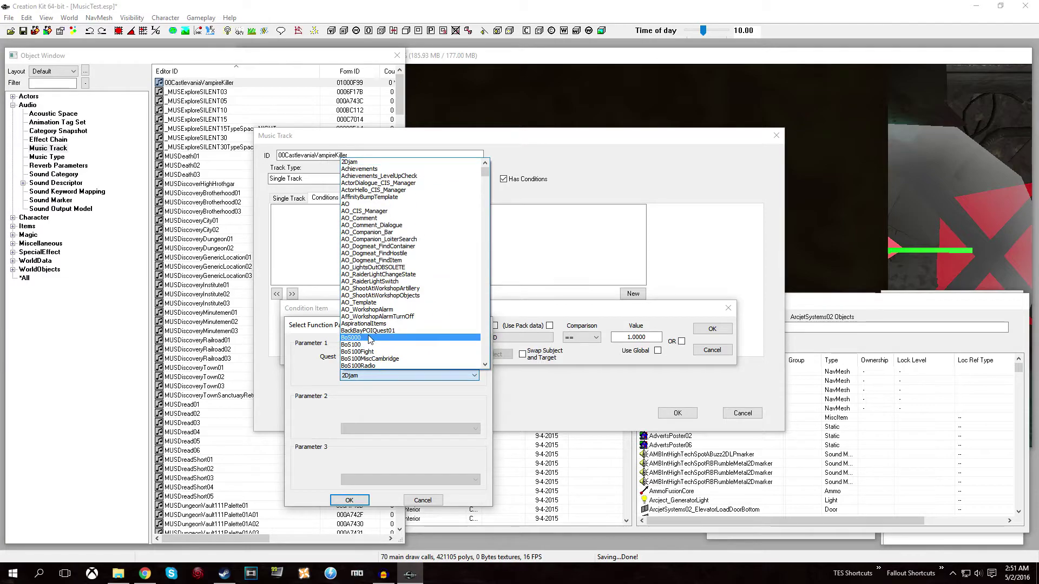
type("mq")
scroll(370, 339, "down", 5)
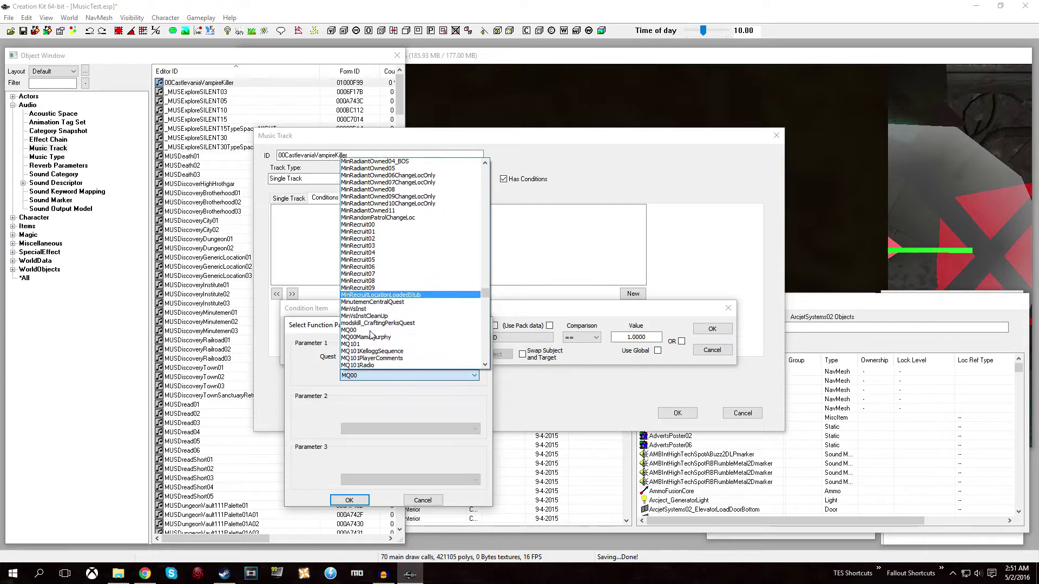
left_click(363, 329)
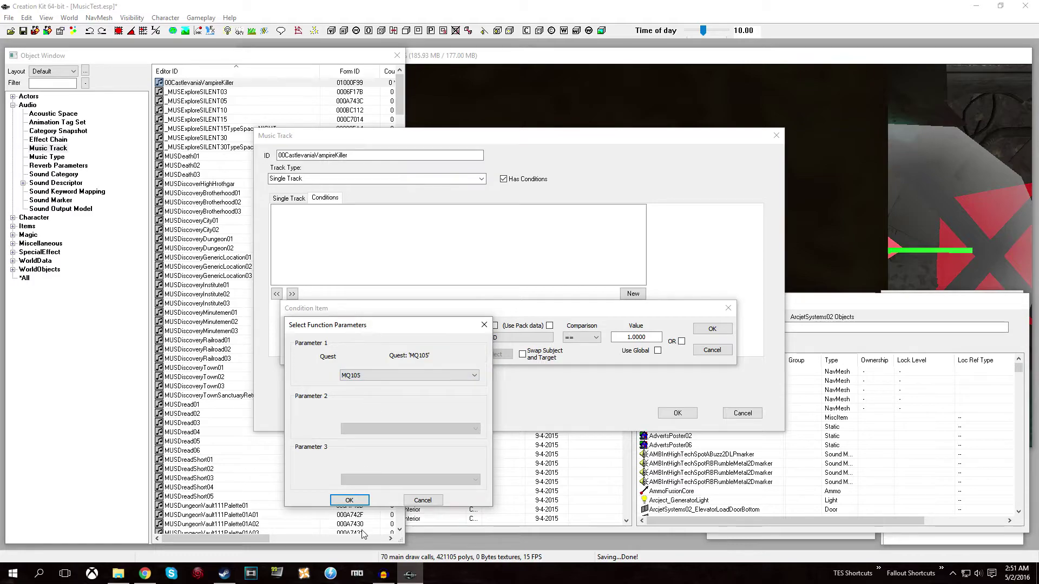
left_click(347, 499)
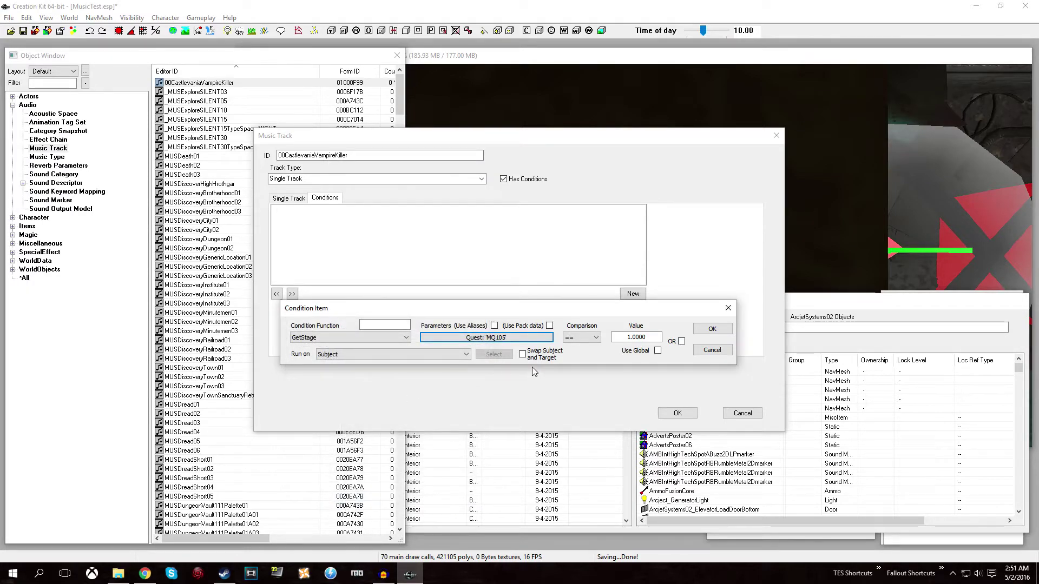
- Set the condition's comparison to >= and its value to 10, then save the condition with the music track
left_click(581, 338)
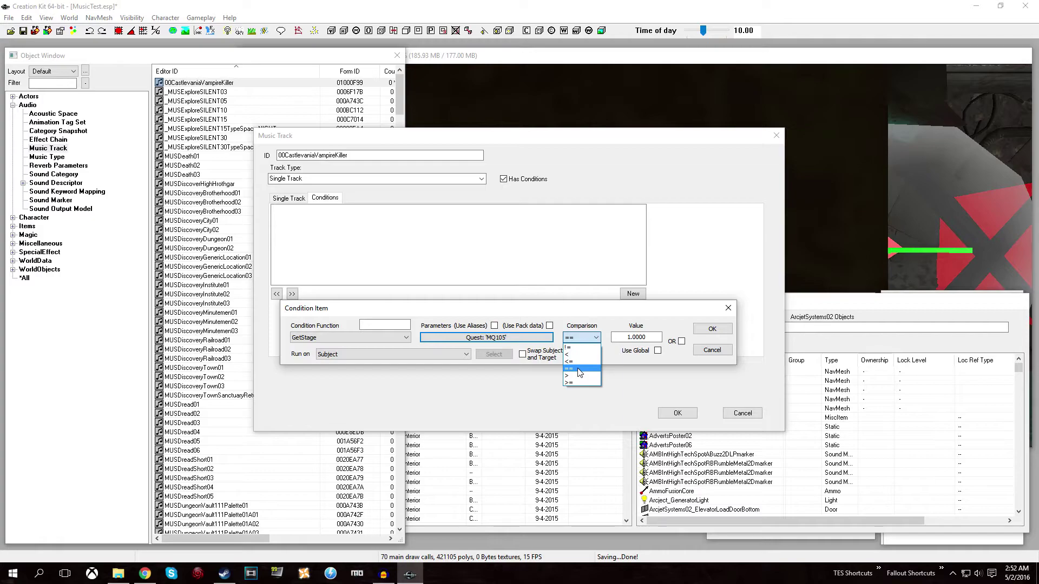
left_click(578, 369)
left_click(577, 342)
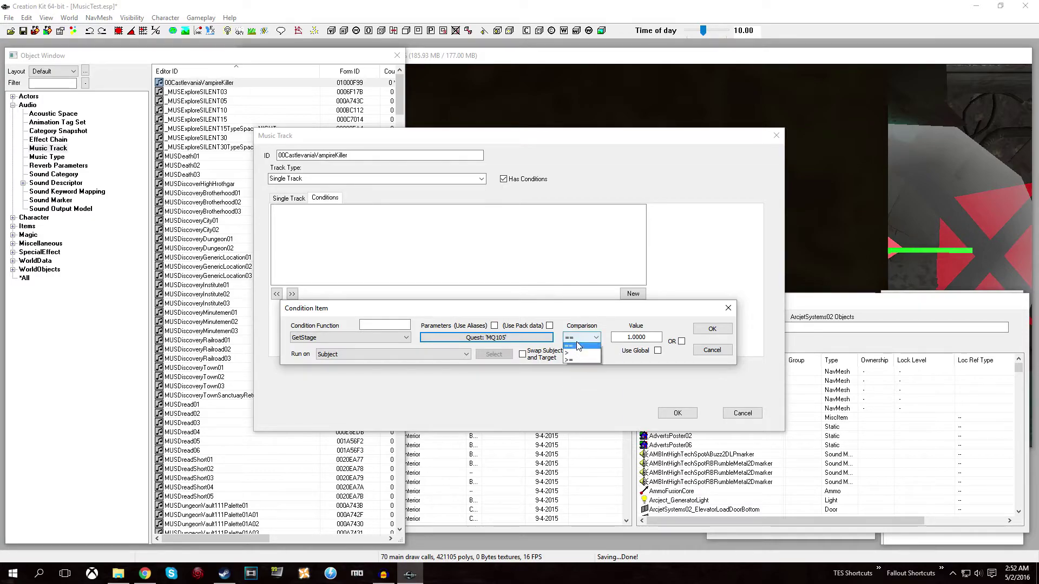
left_click(581, 370)
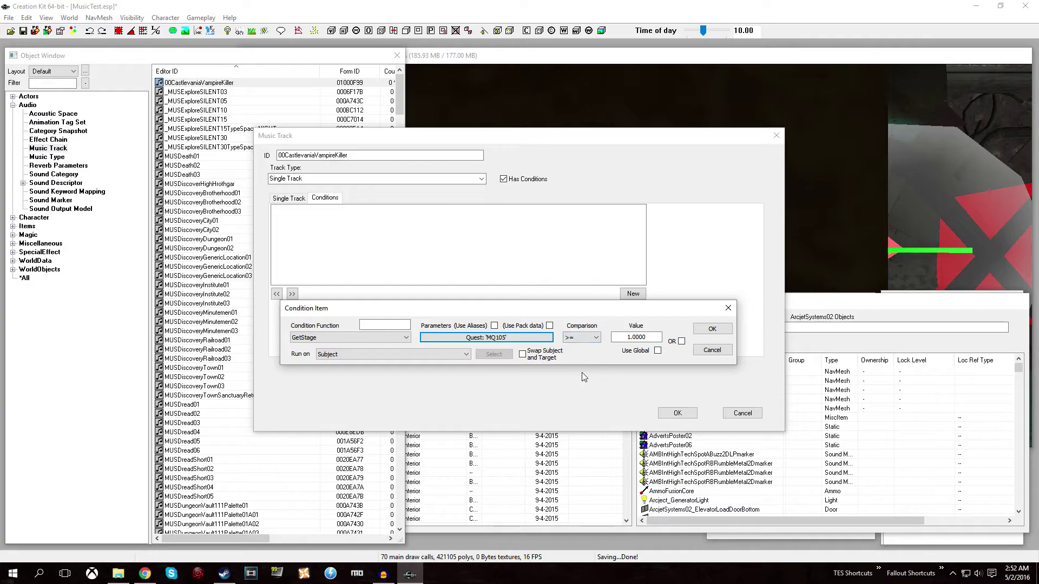
double_click(638, 338)
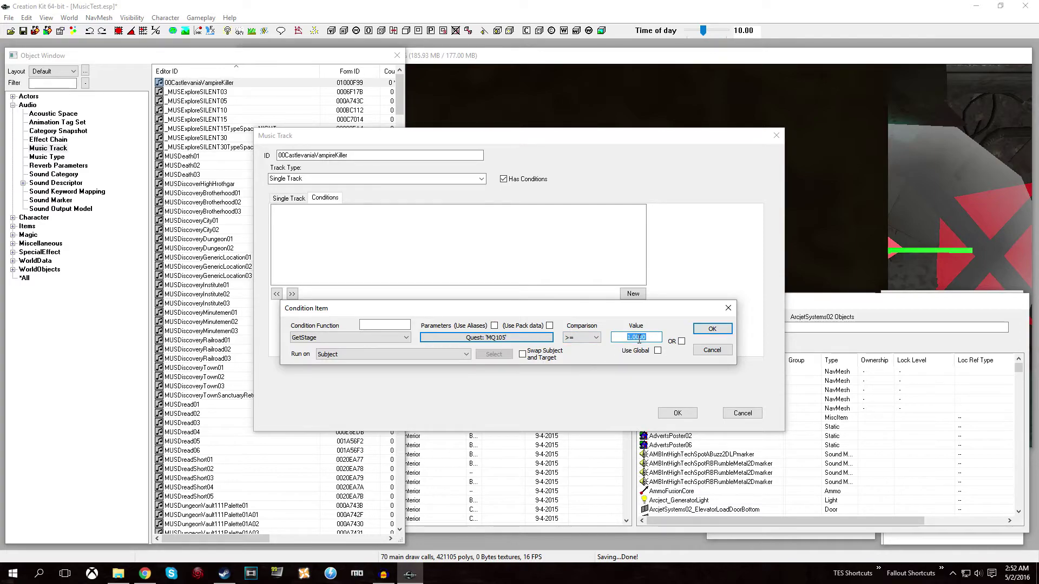
type("10")
left_click(707, 328)
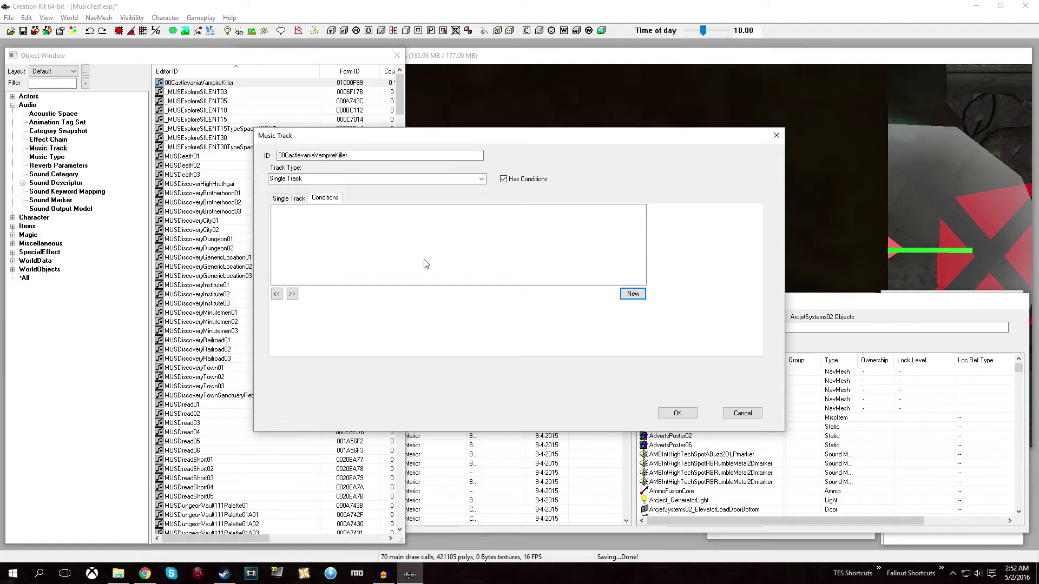
left_click(677, 413)
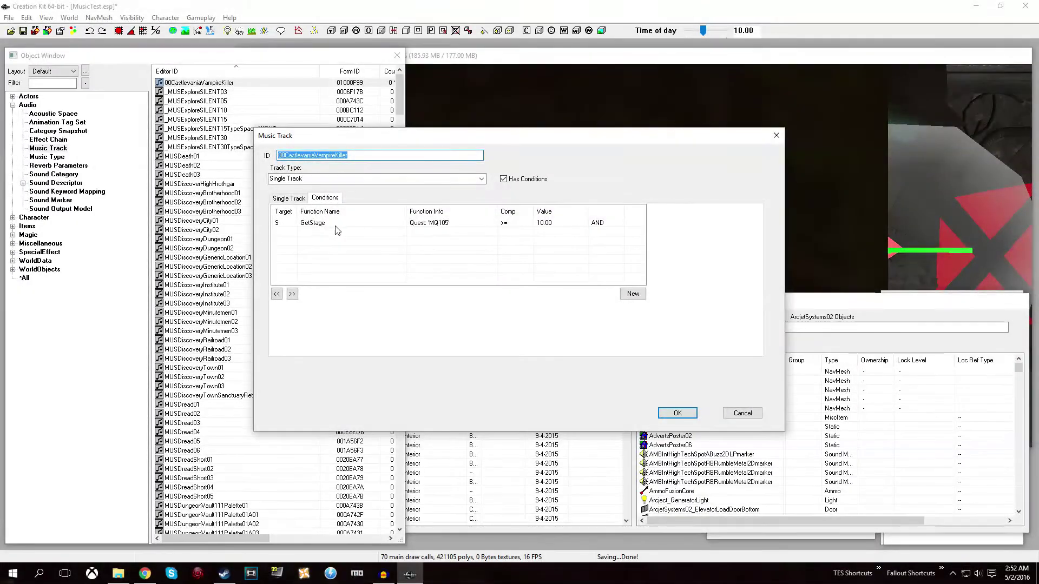
- Delete the GetStage condition from the music track's conditions
left_click(335, 223)
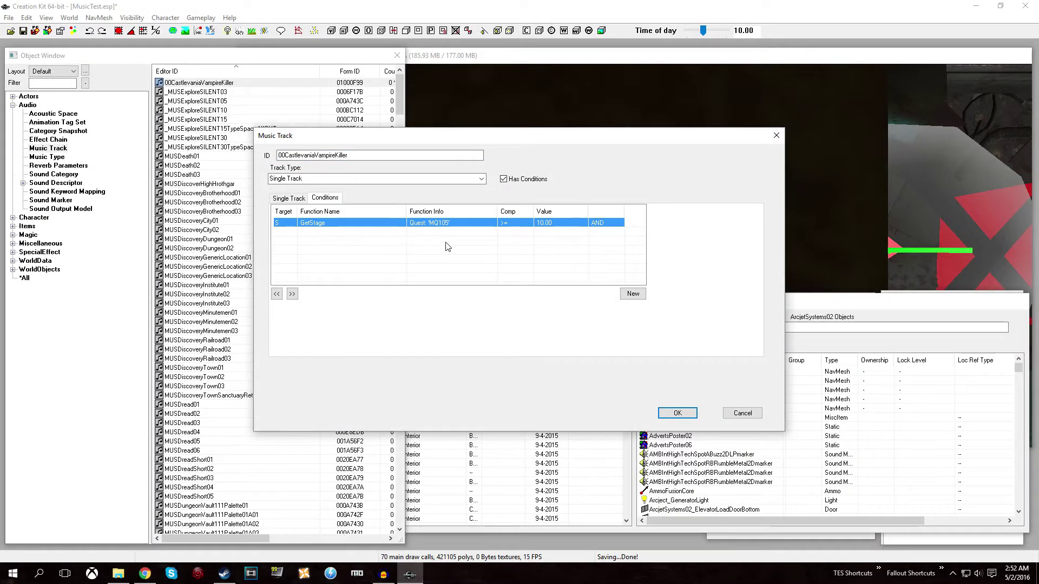
right_click(336, 223)
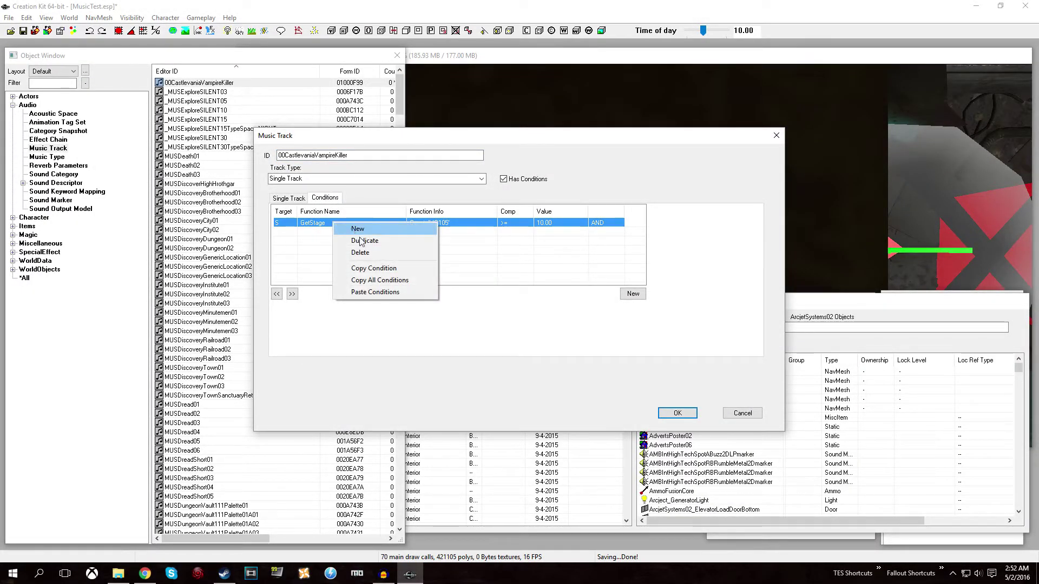
left_click(363, 255)
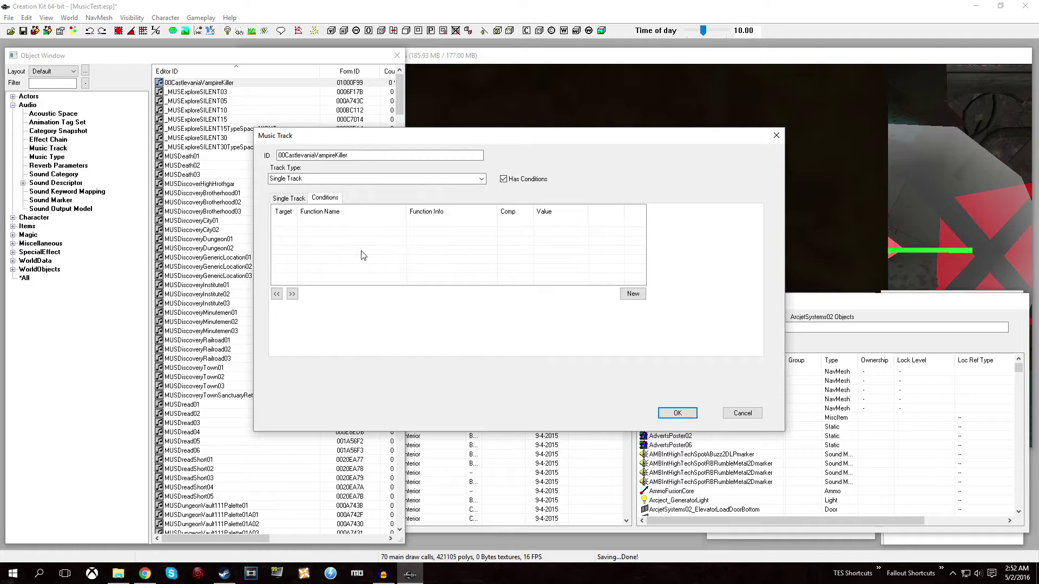
- Browse the available condition functions in a new condition item, then cancel it
right_click(311, 235)
left_click(335, 242)
left_click(350, 288)
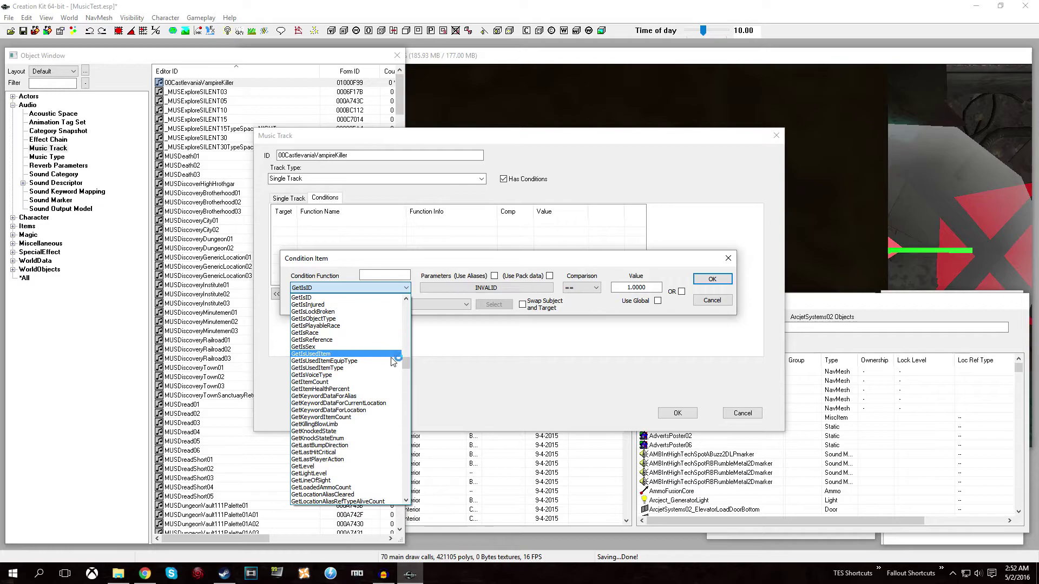
left_click_drag(405, 363, 402, 302)
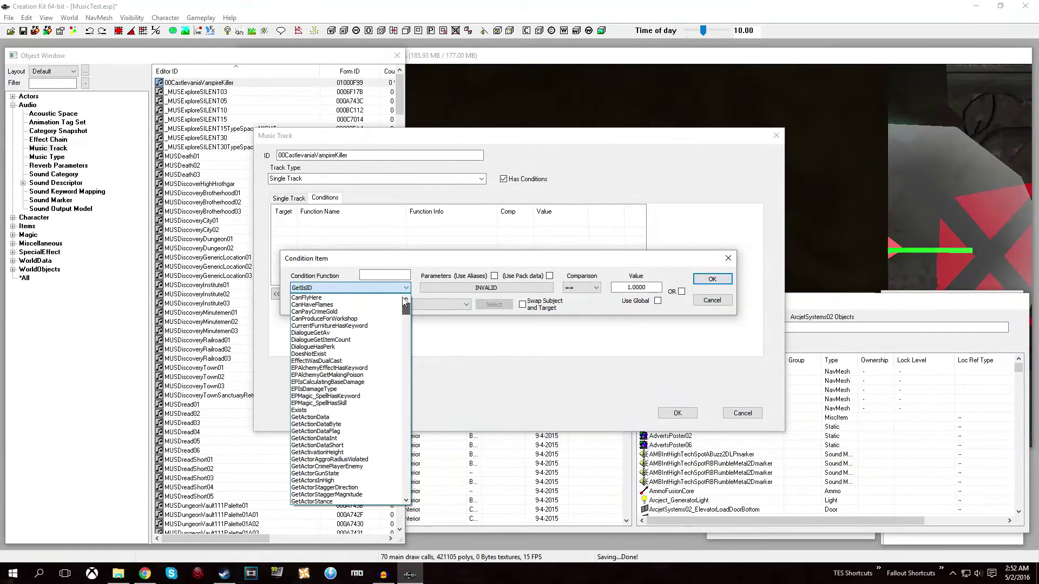
left_click(393, 285)
left_click(712, 300)
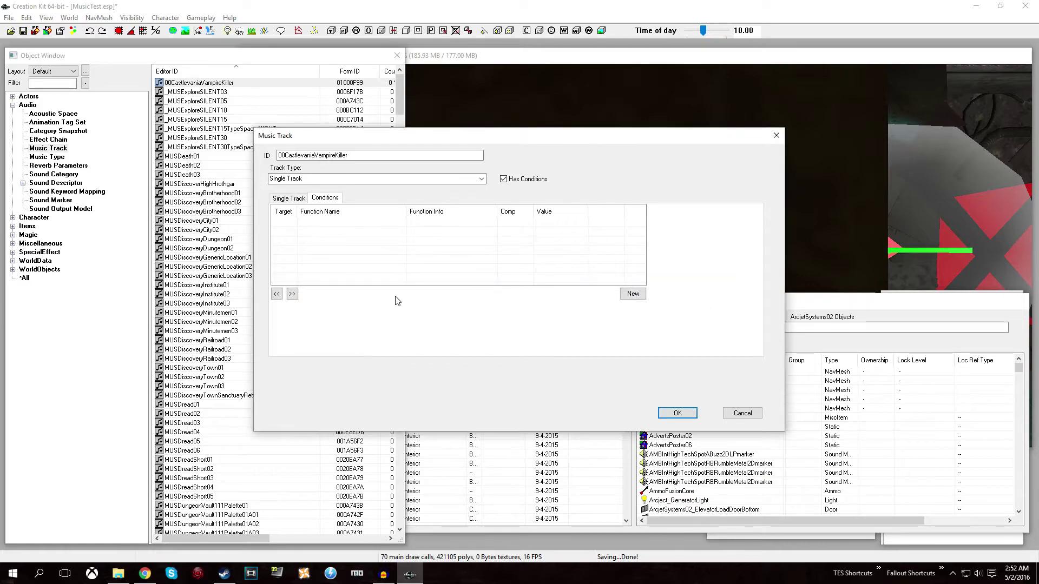
- Save the Single Track music track and open the 00CastlevaniaVampireKillerType music type for editing
left_click(289, 199)
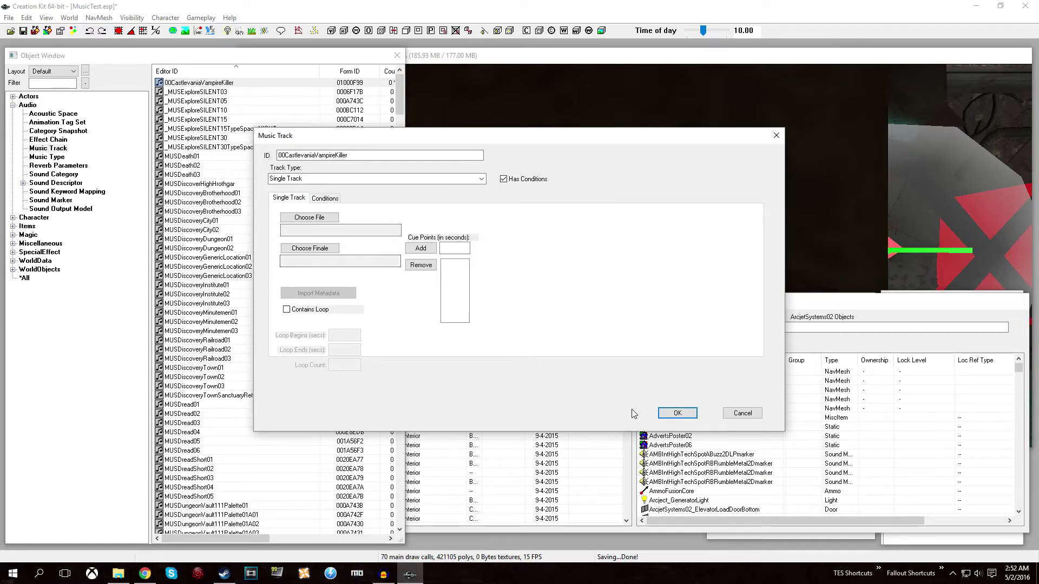
left_click(665, 414)
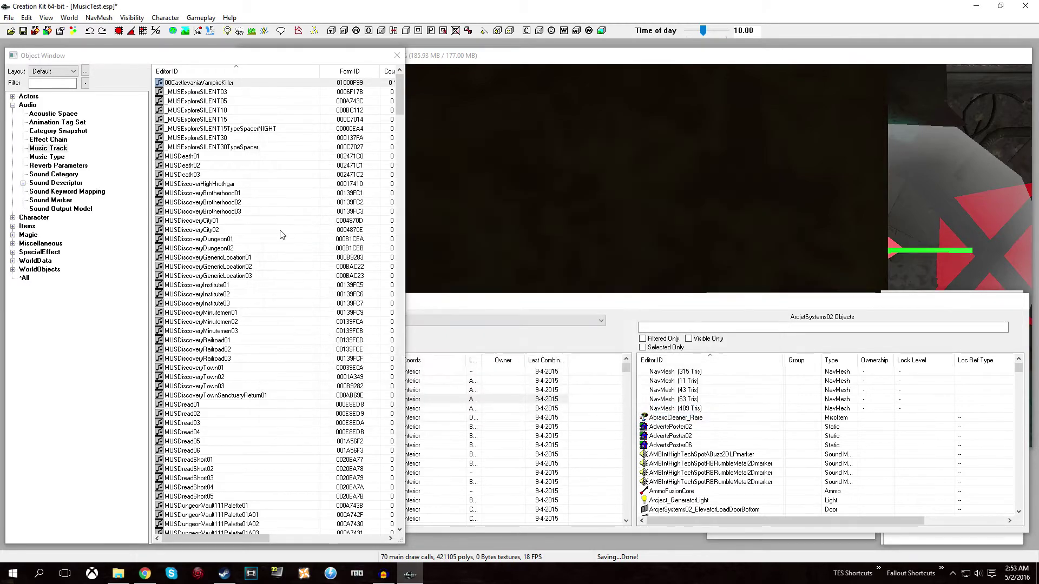
left_click(53, 157)
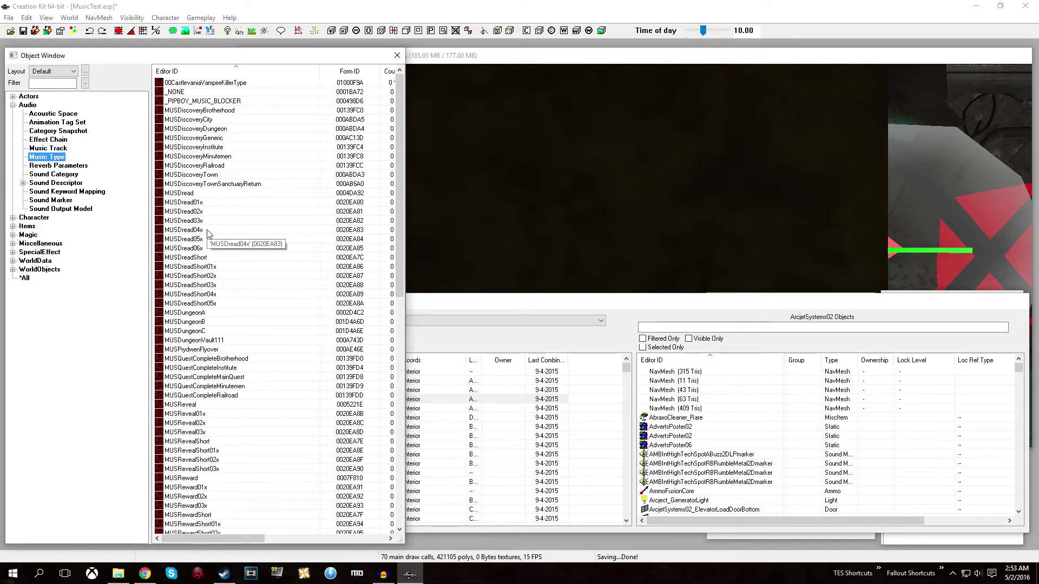
double_click(180, 84)
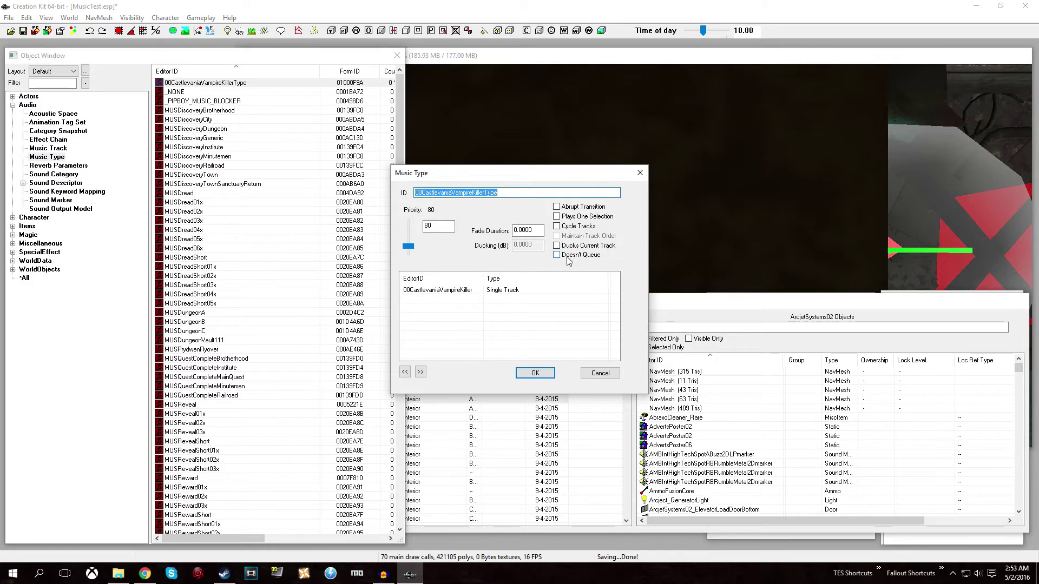
- Try the Plays One Selection and Cycle Tracks options on the music type, disabling each again
left_click(575, 217)
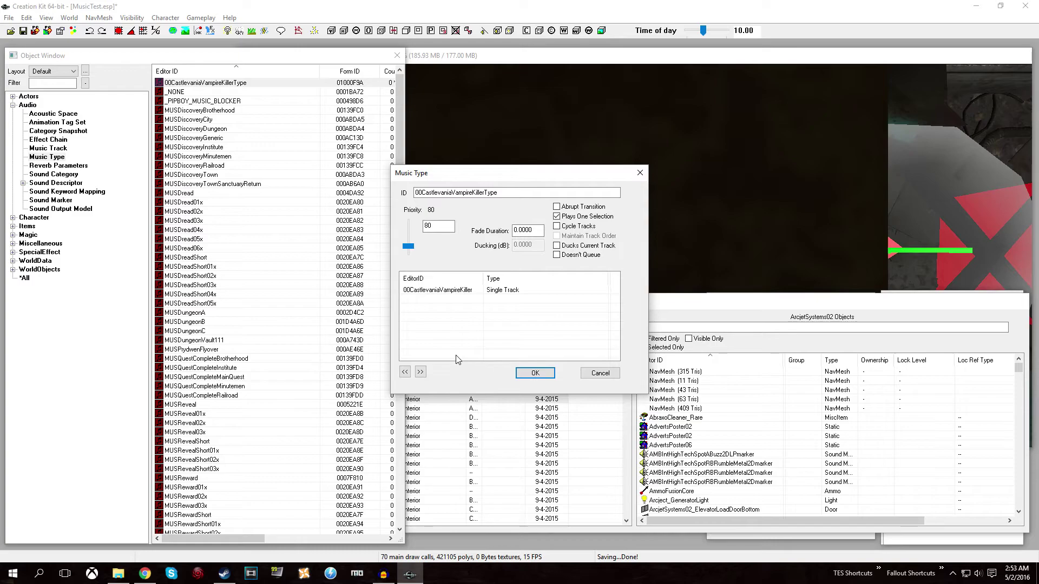
left_click(557, 216)
left_click(557, 226)
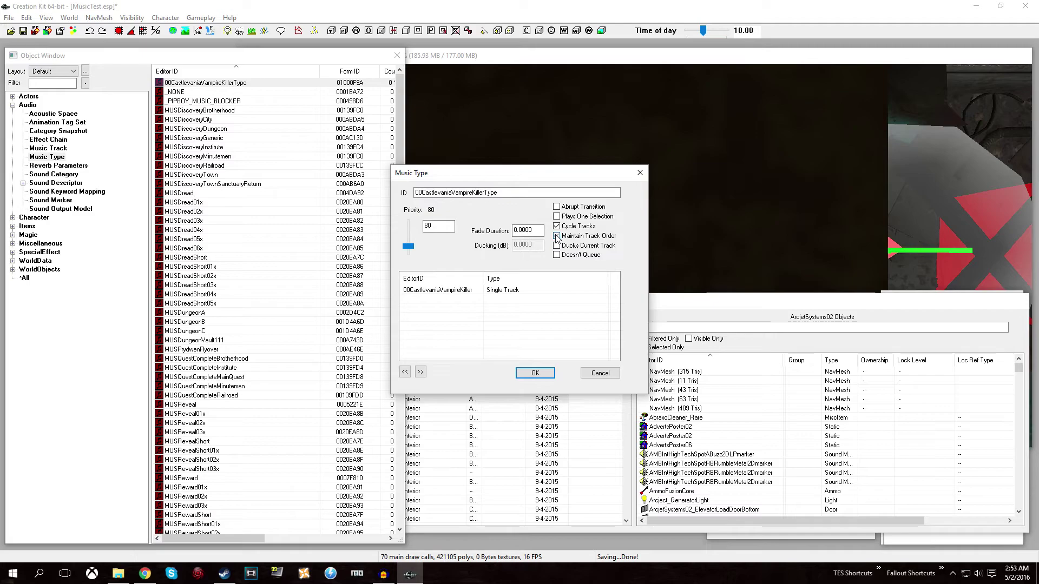
left_click(558, 226)
- Enable Ducks Current Track, try a ducking value of 15 dB, reset it to 0, and discard the music type changes
left_click(557, 247)
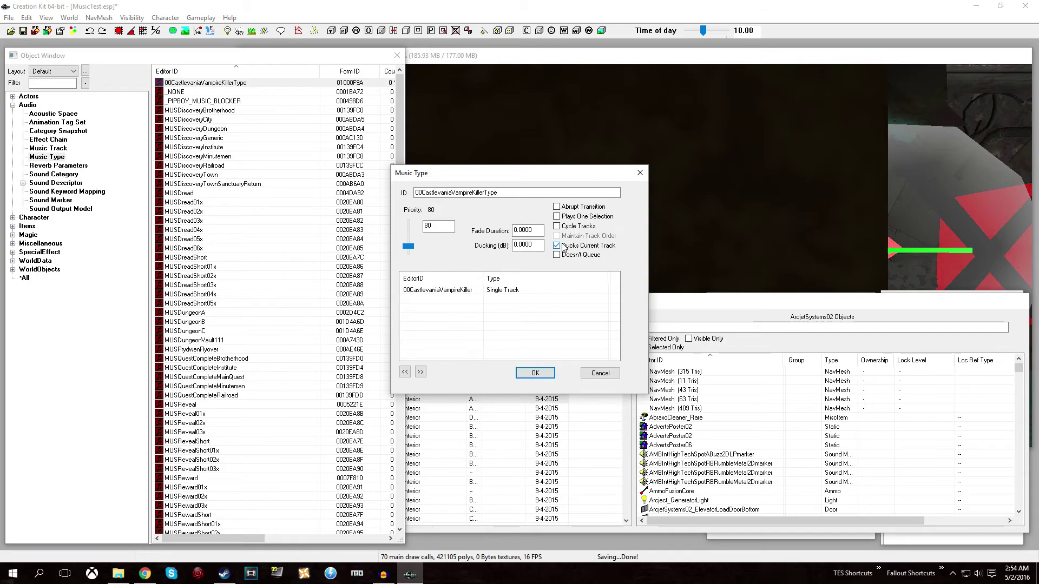
double_click(528, 246)
left_click(532, 231)
key("BackSpace")
double_click(534, 246)
type("15")
left_click(531, 231)
double_click(527, 244)
type("0")
left_click(552, 376)
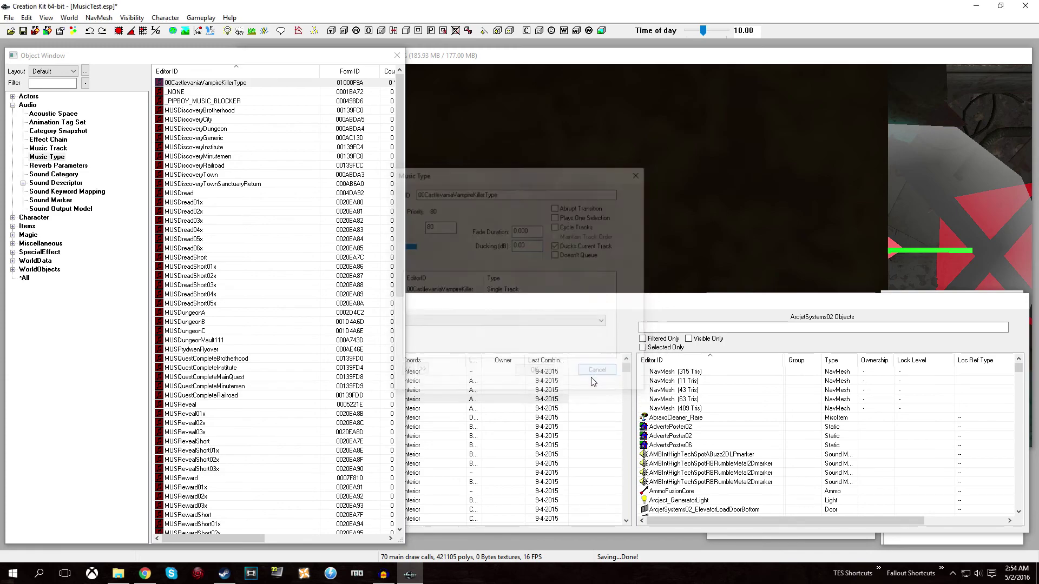